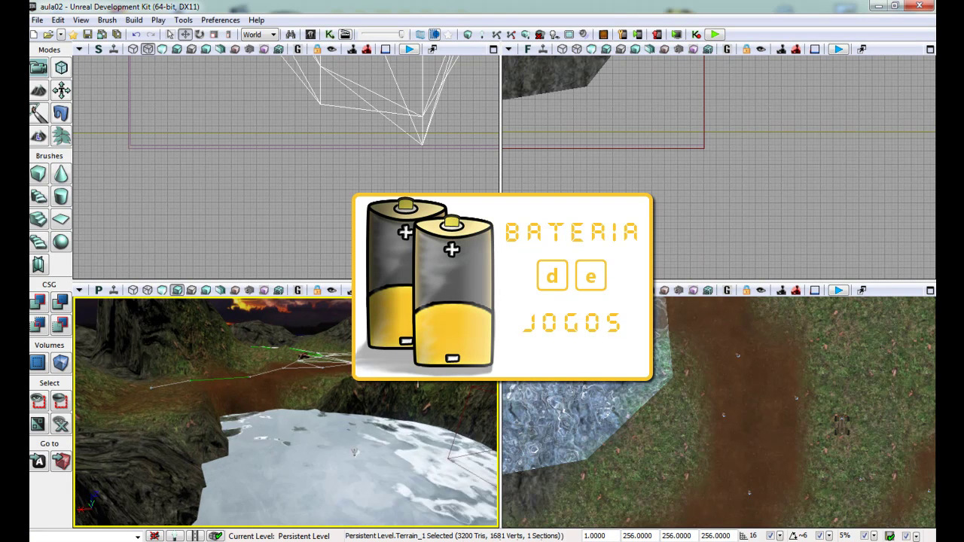
Look over the aula02 terrain, then run Build All to rebuild its geometry and lighting
{"action": "right_click_drag", "start_coordinate": [286, 415], "coordinate": [286, 376]}
{"action": "mouse_move", "coordinate": [387, 314]}
{"action": "right_mouse_down"}
{"action": "mouse_move", "coordinate": [374, 299]}
{"action": "mouse_move", "coordinate": [75, 422]}
{"action": "mouse_move", "coordinate": [361, 389]}
{"action": "right_mouse_up"}
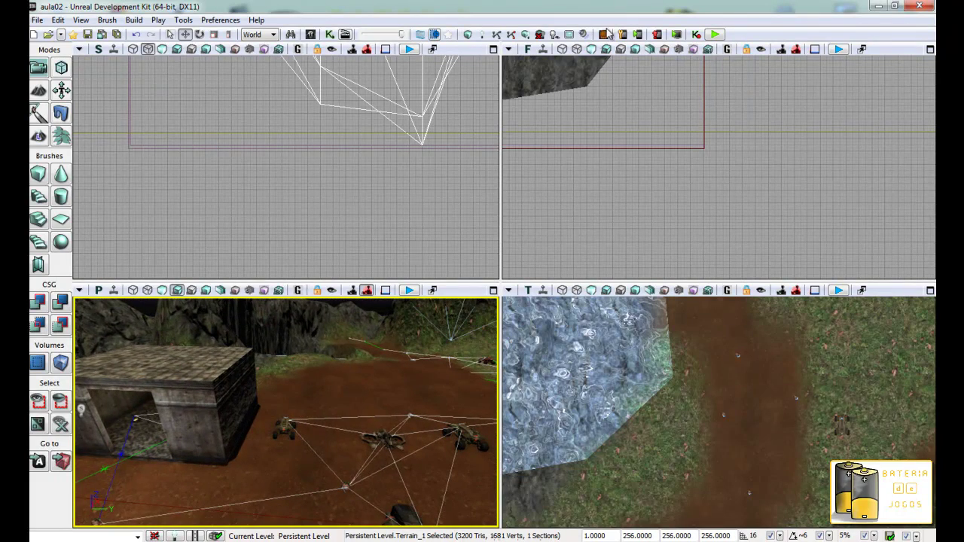
{"action": "left_click", "coordinate": [525, 38]}
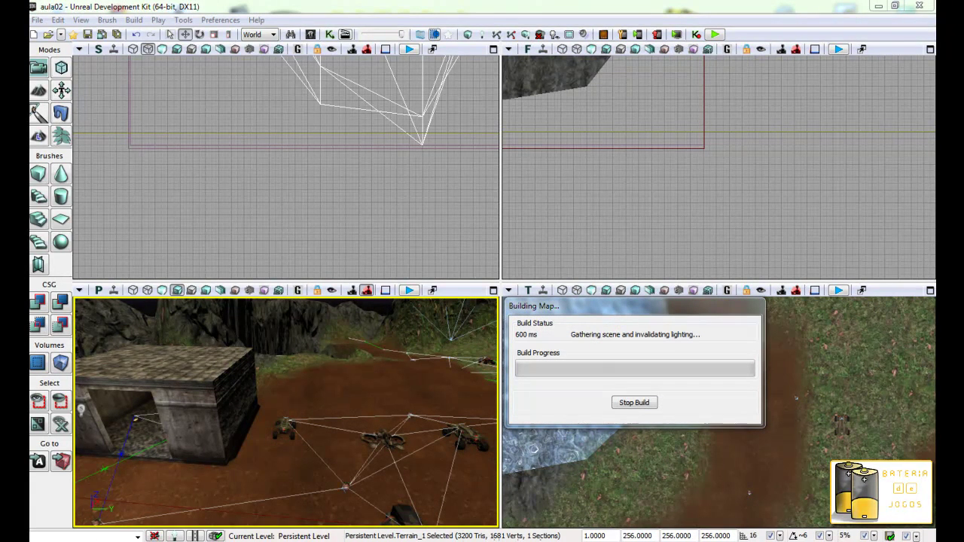
Search the Start menu for 'unreal' and launch Unreal Frontend
{"action": "key", "text": "super"}
{"action": "left_click", "coordinate": [98, 523]}
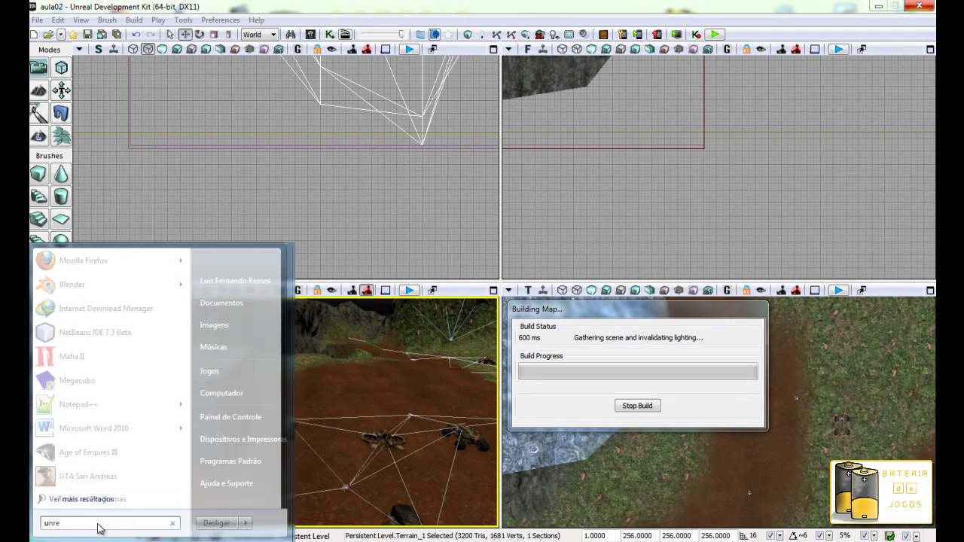
{"action": "type", "text": "unreal"}
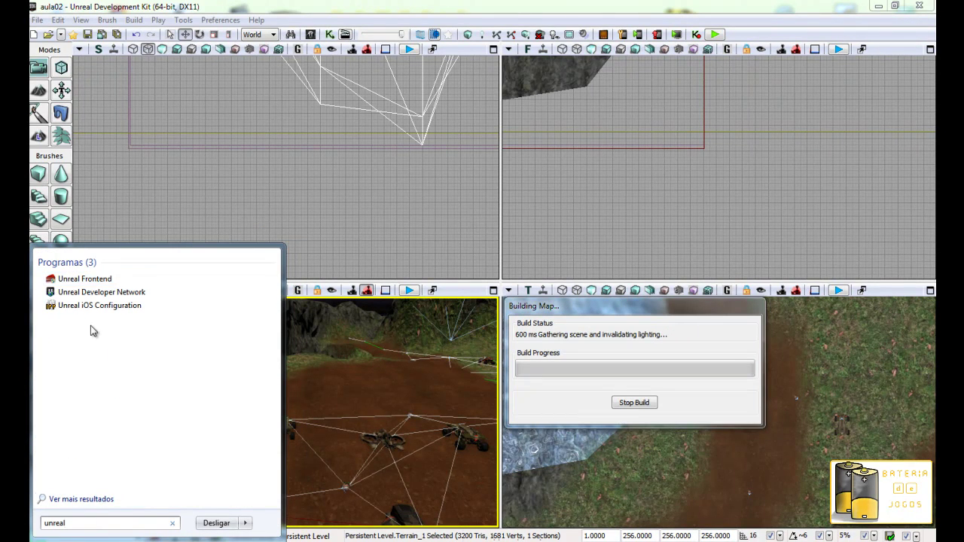
{"action": "left_click", "coordinate": [109, 280]}
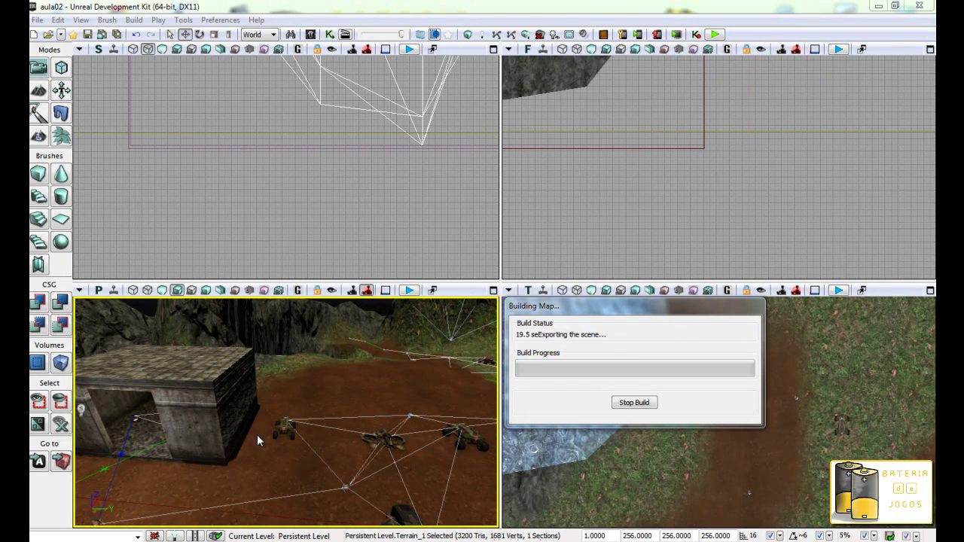
Open the Computador drives view from the Start menu
{"action": "mouse_move", "coordinate": [177, 536]}
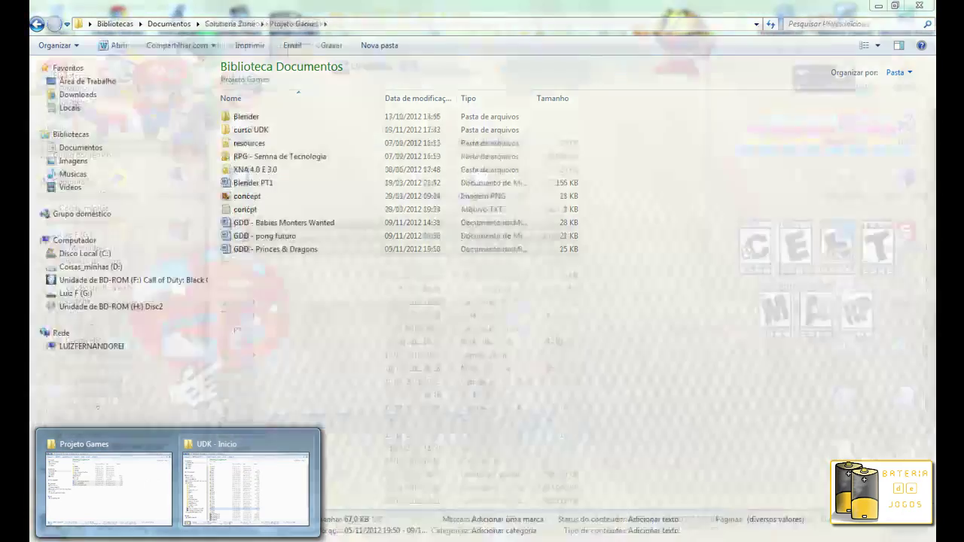
{"action": "left_click", "coordinate": [45, 536]}
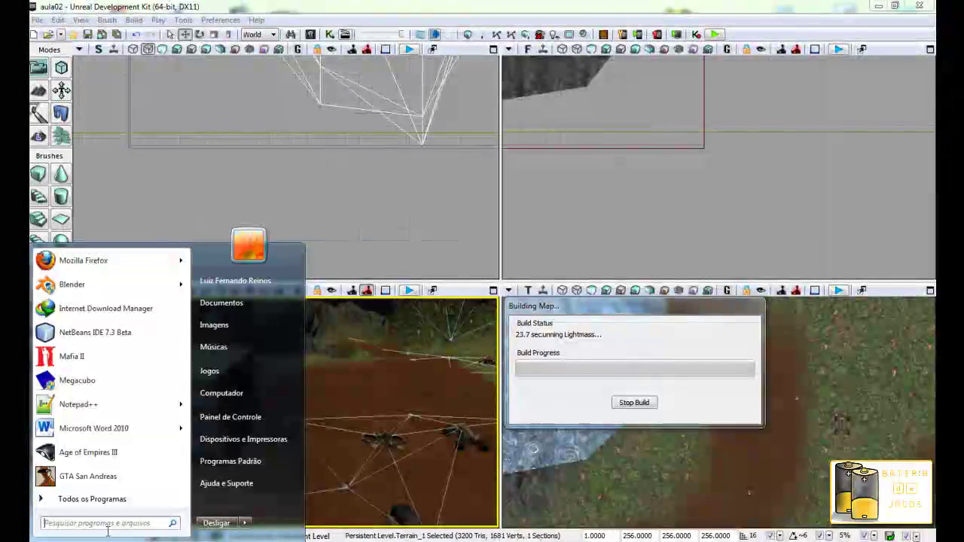
{"action": "left_click", "coordinate": [224, 393]}
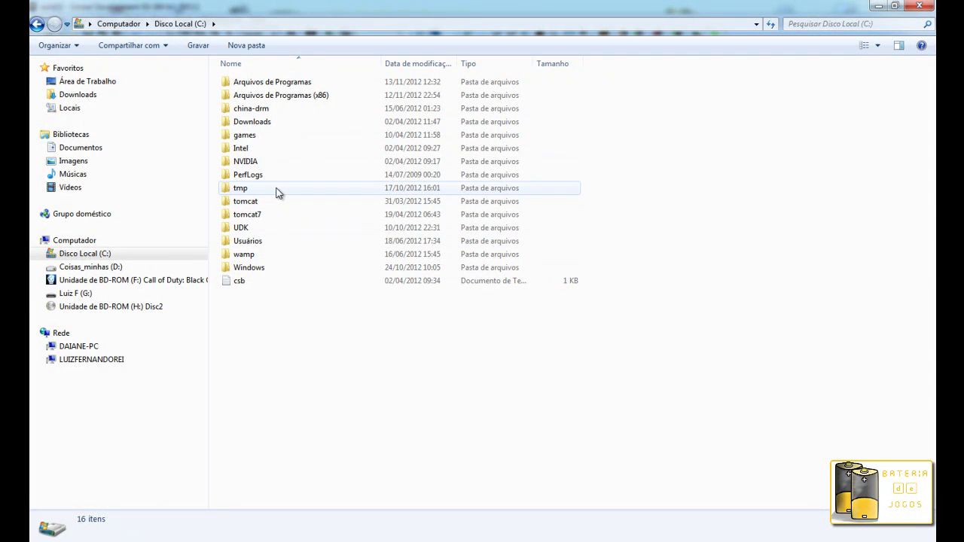
Delete UDKInstall-Fernando from C:\UDK\UDK-2012-07, then dismiss Map Check and save aula02
{"action": "double_click", "coordinate": [256, 228]}
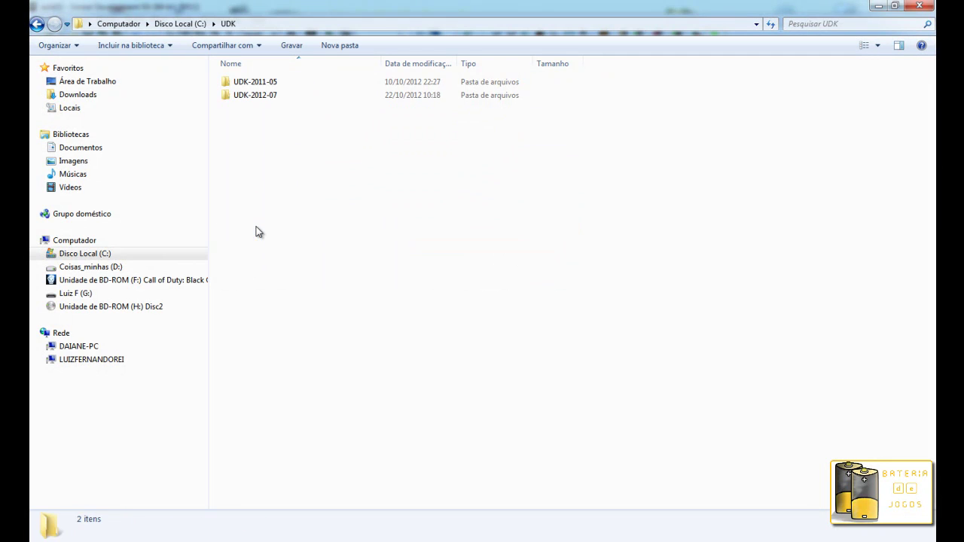
{"action": "double_click", "coordinate": [270, 100]}
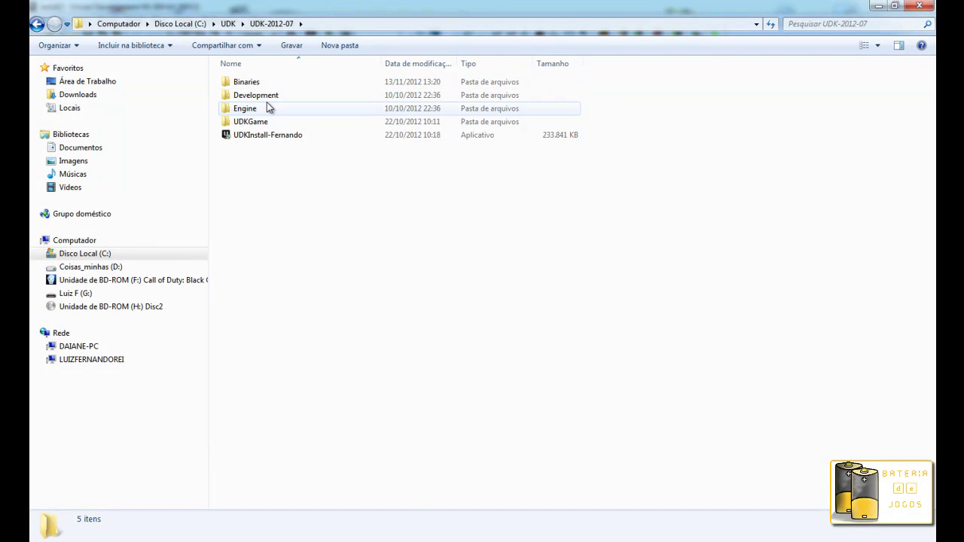
{"action": "left_click", "coordinate": [260, 140]}
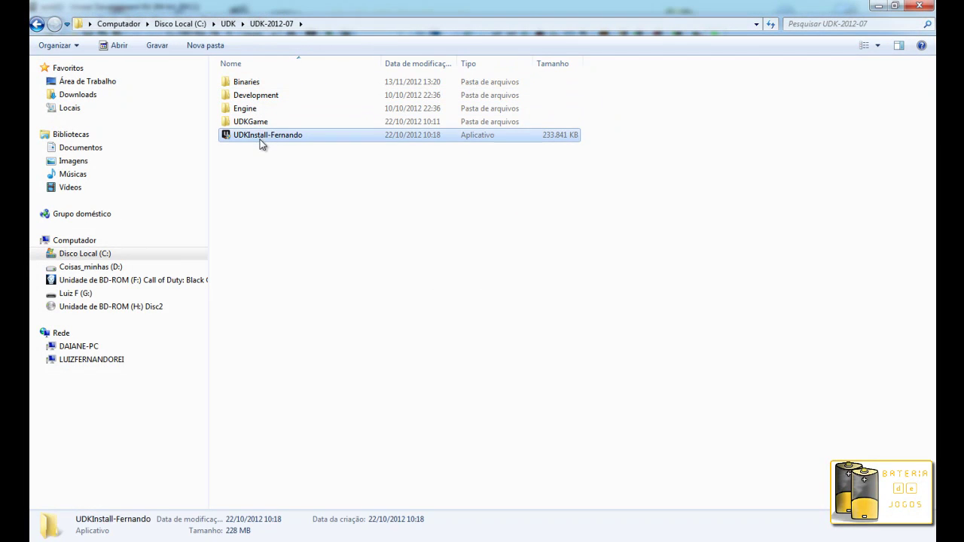
{"action": "key", "text": "Delete"}
{"action": "key", "text": "Return"}
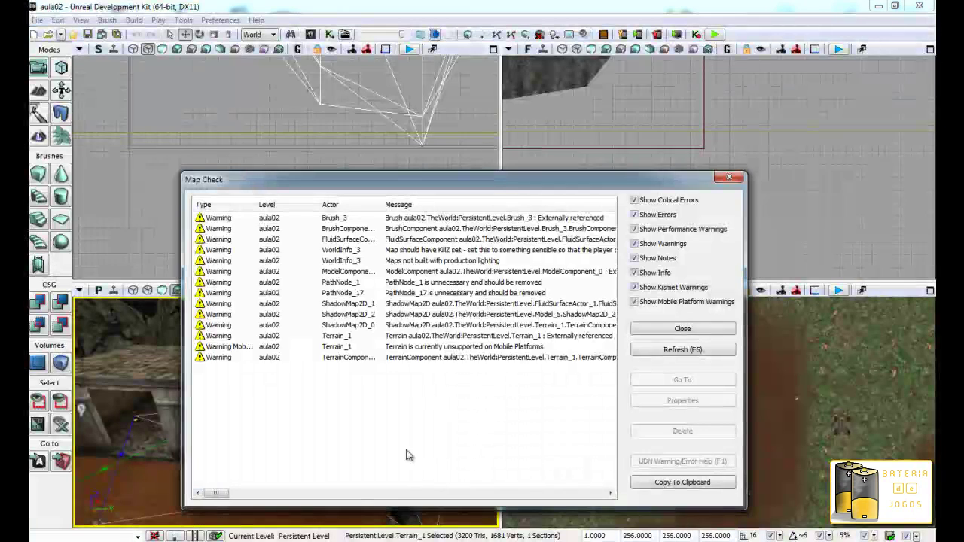
{"action": "left_click", "coordinate": [684, 326]}
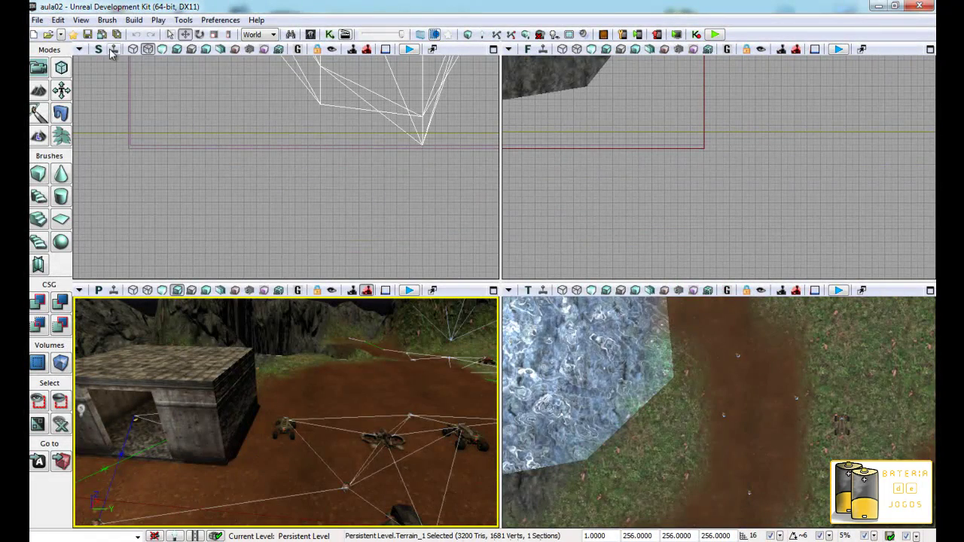
{"action": "left_click", "coordinate": [88, 33]}
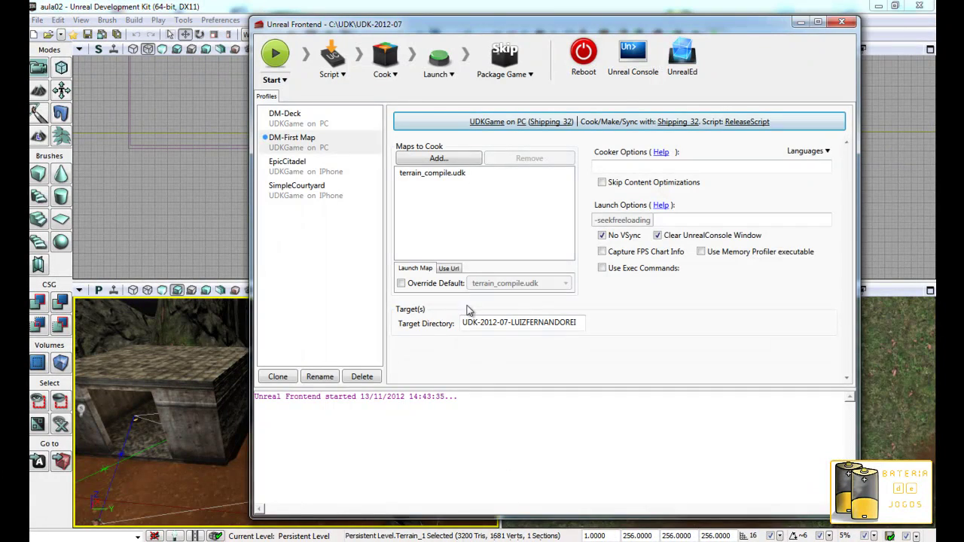
Check the DM-Deck profile's map, then delete the DM-First Map profile and confirm
{"action": "left_click", "coordinate": [309, 147]}
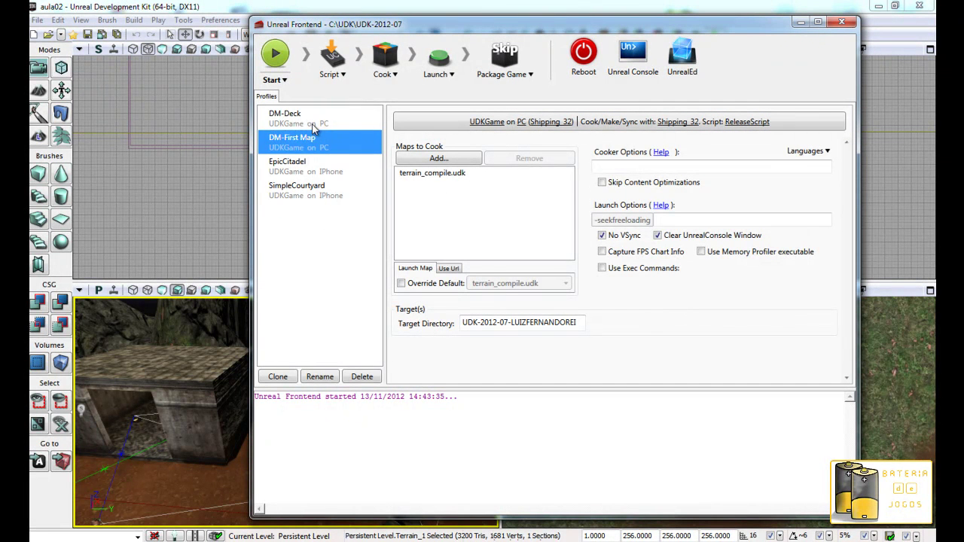
{"action": "left_click", "coordinate": [316, 118]}
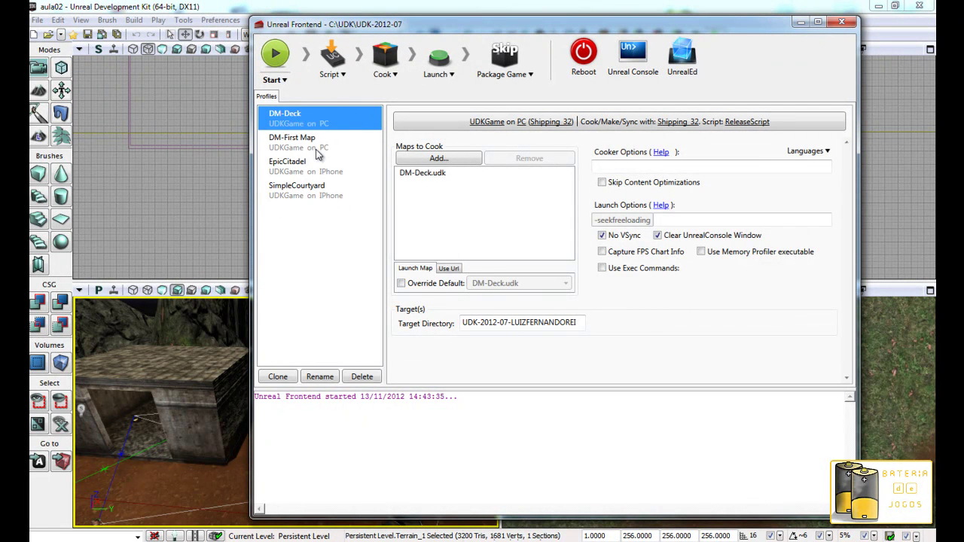
{"action": "left_click", "coordinate": [317, 150]}
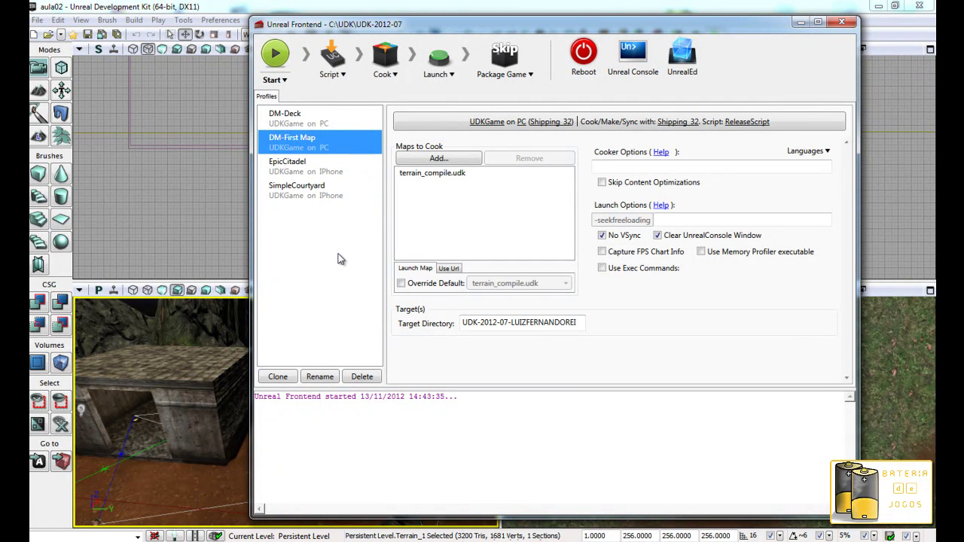
{"action": "left_click", "coordinate": [353, 379]}
{"action": "left_click", "coordinate": [477, 317]}
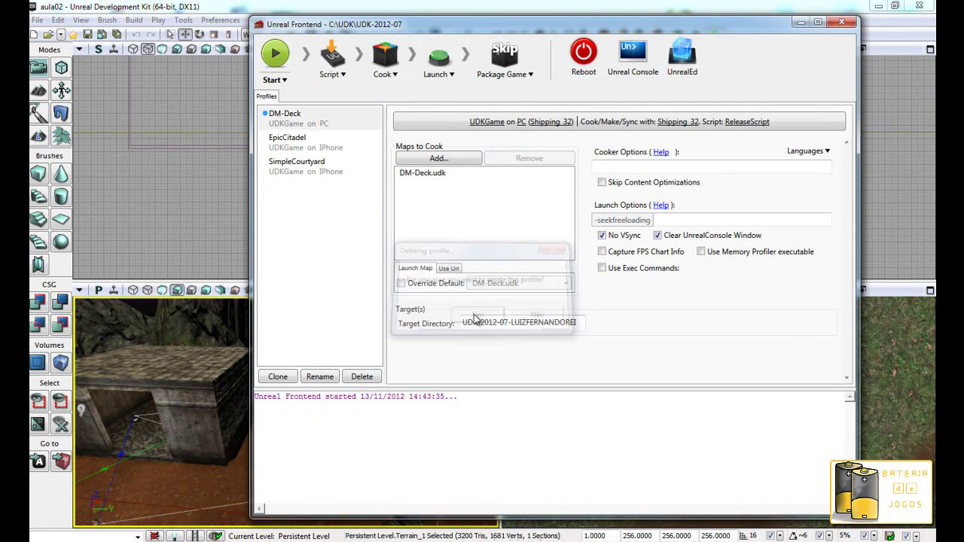
Clone the DM-Deck profile and rename the copy from 'DM-Deck - Copy' to 'DM-Deck - First'
{"action": "left_click", "coordinate": [312, 125]}
{"action": "left_click", "coordinate": [279, 378]}
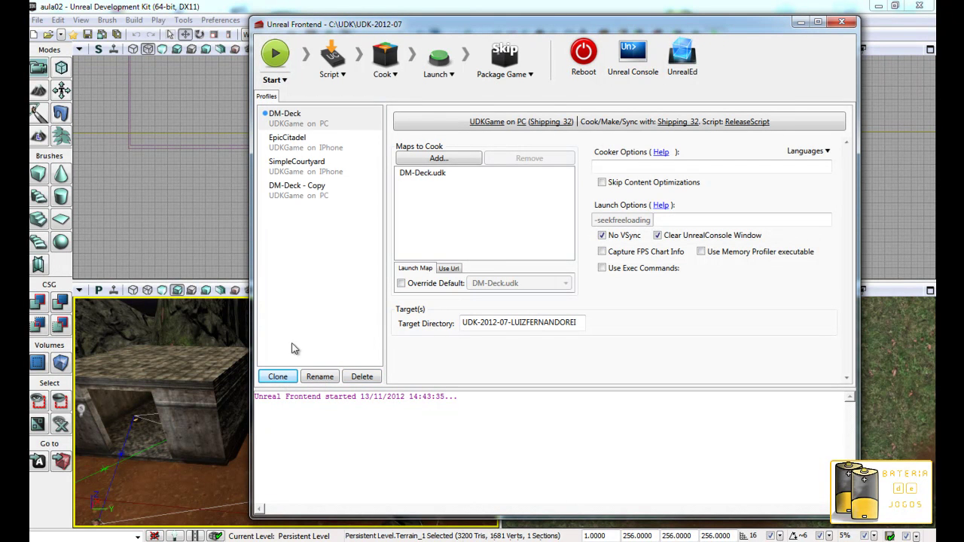
{"action": "left_click", "coordinate": [334, 199]}
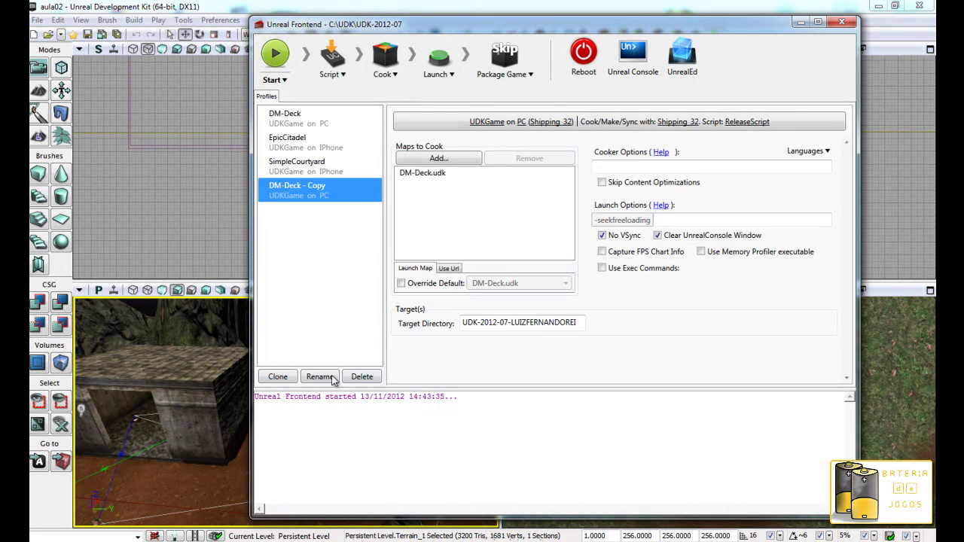
{"action": "left_click", "coordinate": [332, 379]}
{"action": "left_click", "coordinate": [315, 187]}
{"action": "left_click_drag", "start_coordinate": [311, 187], "coordinate": [359, 191]}
{"action": "key", "text": "BackSpace"}
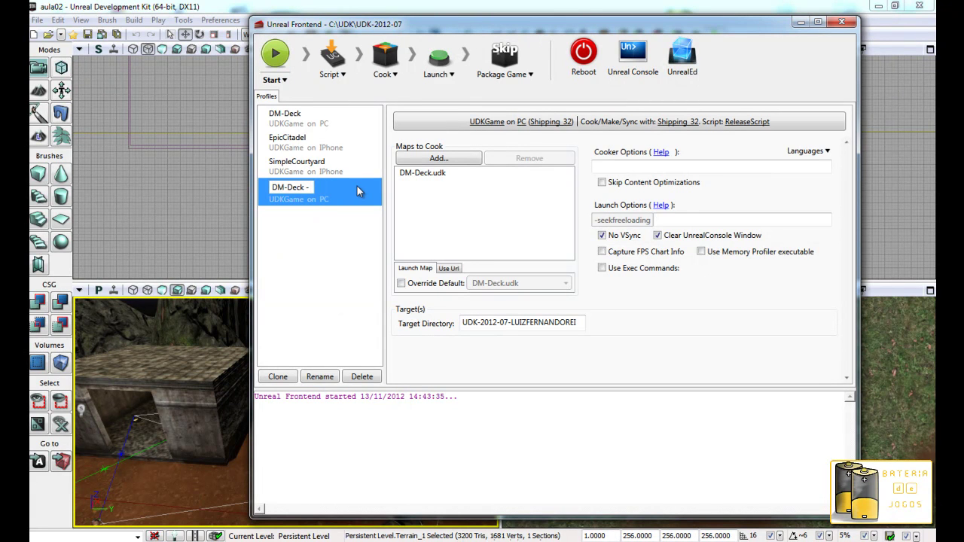
{"action": "type", "text": "First"}
{"action": "key", "text": "Return"}
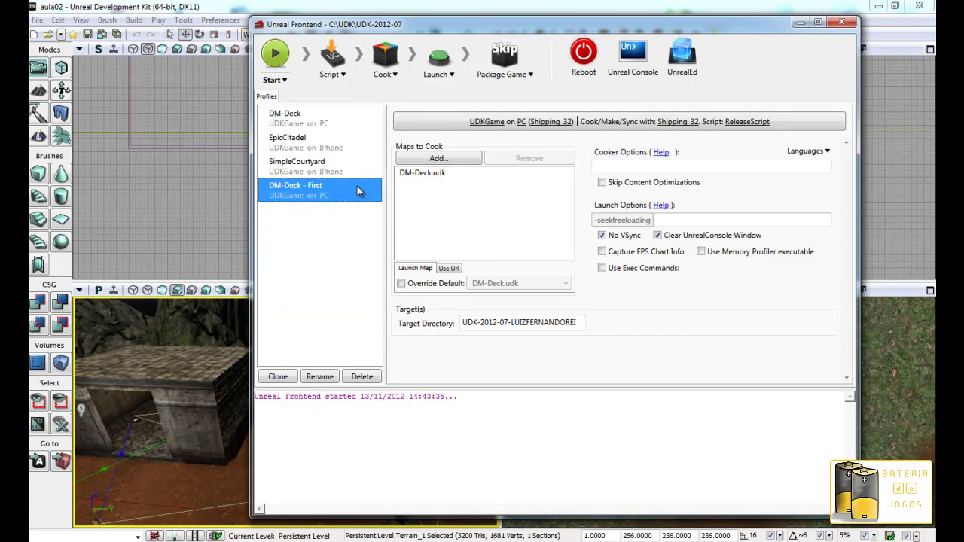
{"action": "right_click", "coordinate": [294, 198]}
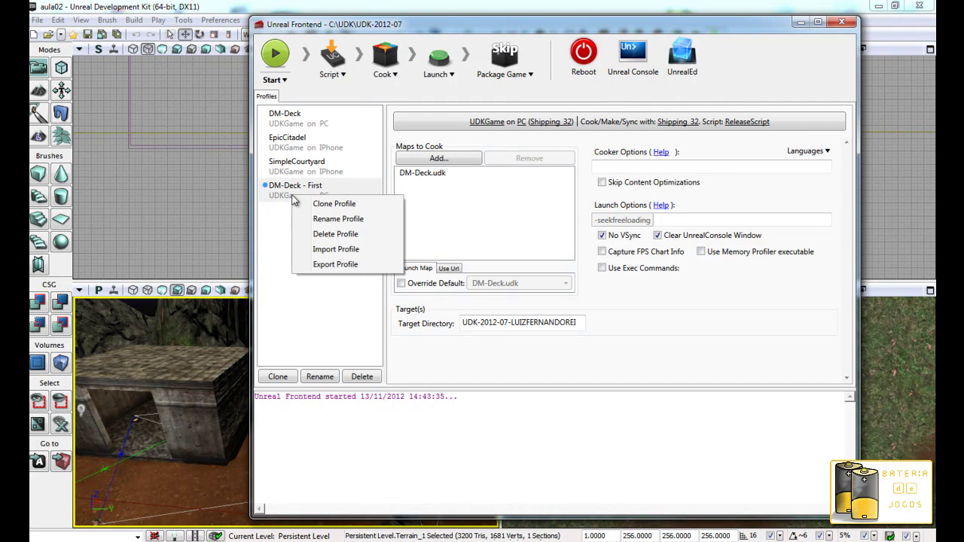
{"action": "left_click", "coordinate": [284, 192]}
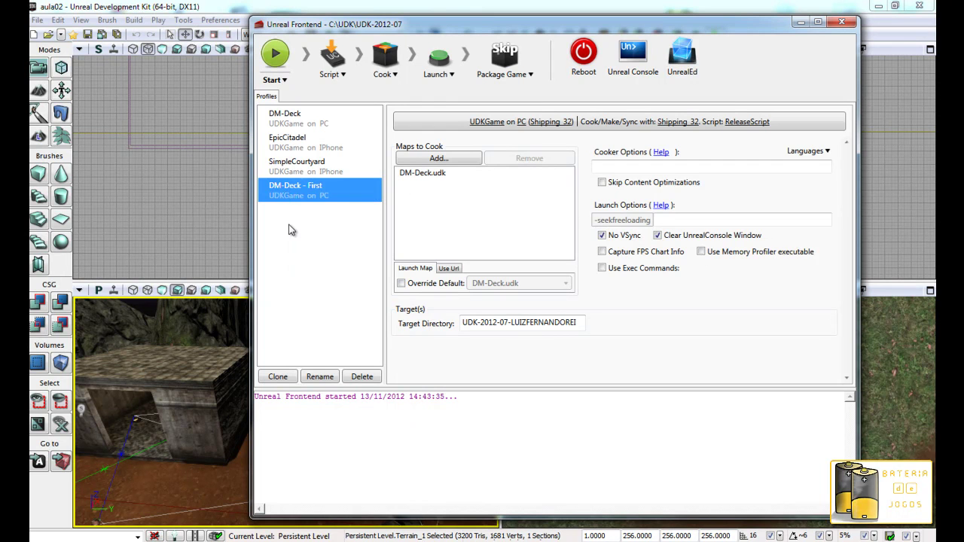
{"action": "left_click", "coordinate": [307, 169]}
Remove DM-Deck.udk from DM-Deck - First's Maps to Cook, then browse the map picker and cancel
{"action": "left_click", "coordinate": [297, 197]}
{"action": "left_click", "coordinate": [430, 175]}
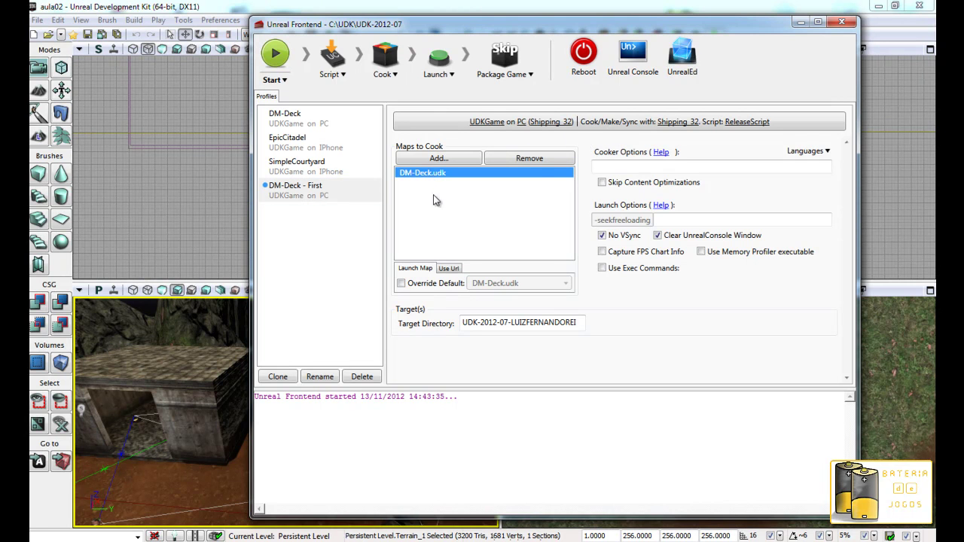
{"action": "left_click", "coordinate": [532, 159]}
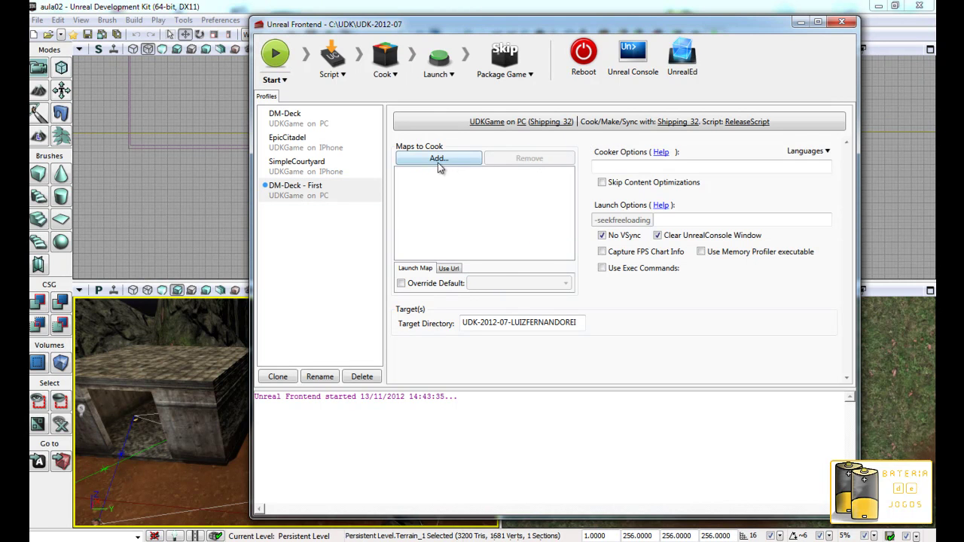
{"action": "left_click", "coordinate": [439, 162]}
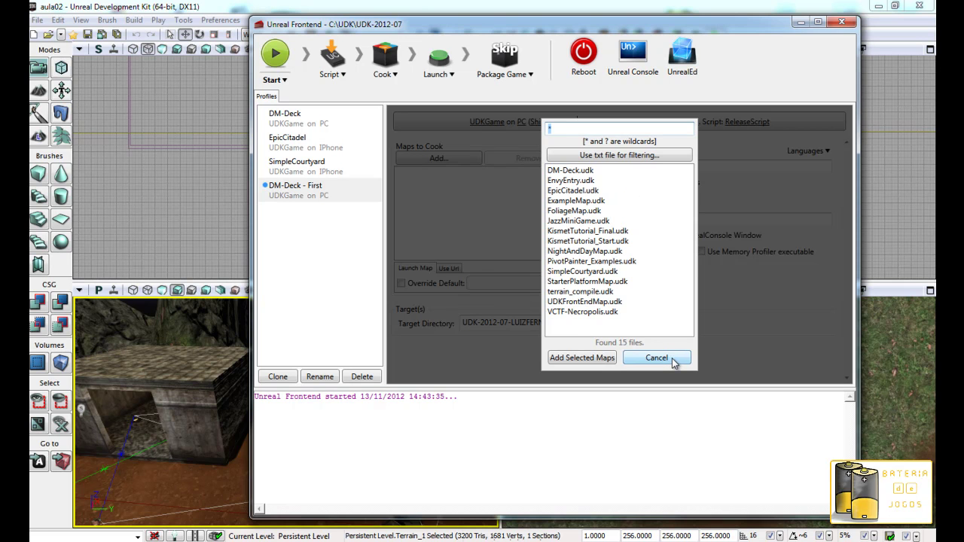
{"action": "left_click", "coordinate": [656, 358]}
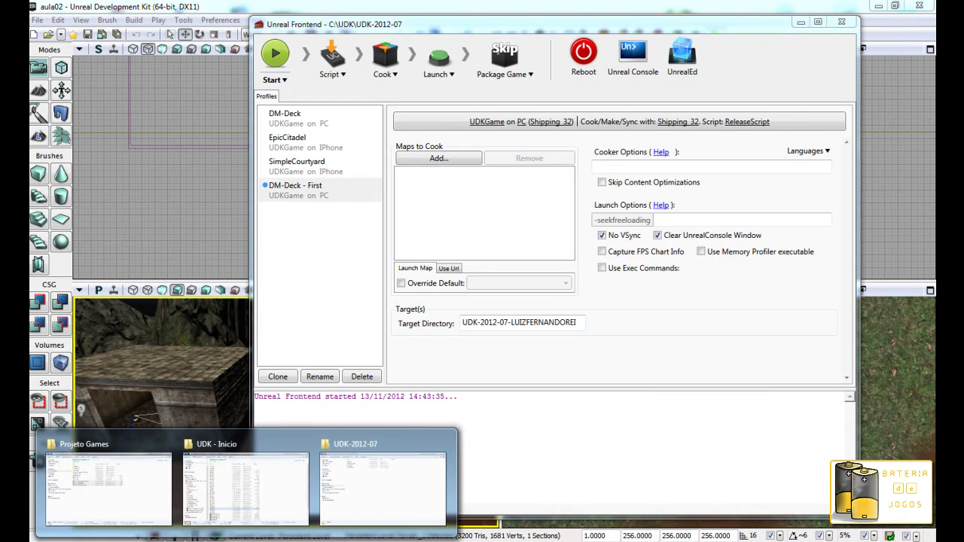
Look in Documents > UDK_Class and select the aula02.udk map file
{"action": "left_click", "coordinate": [388, 480]}
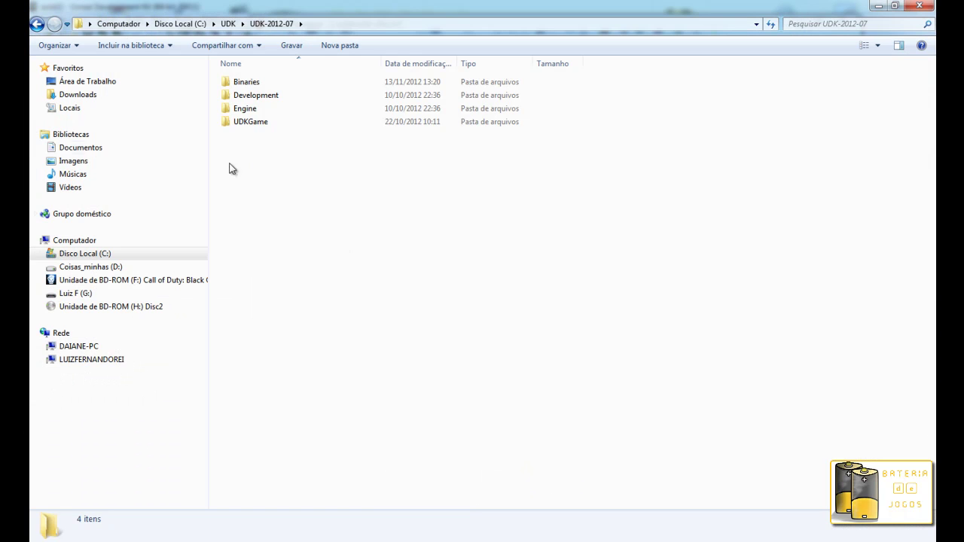
{"action": "left_click", "coordinate": [90, 147]}
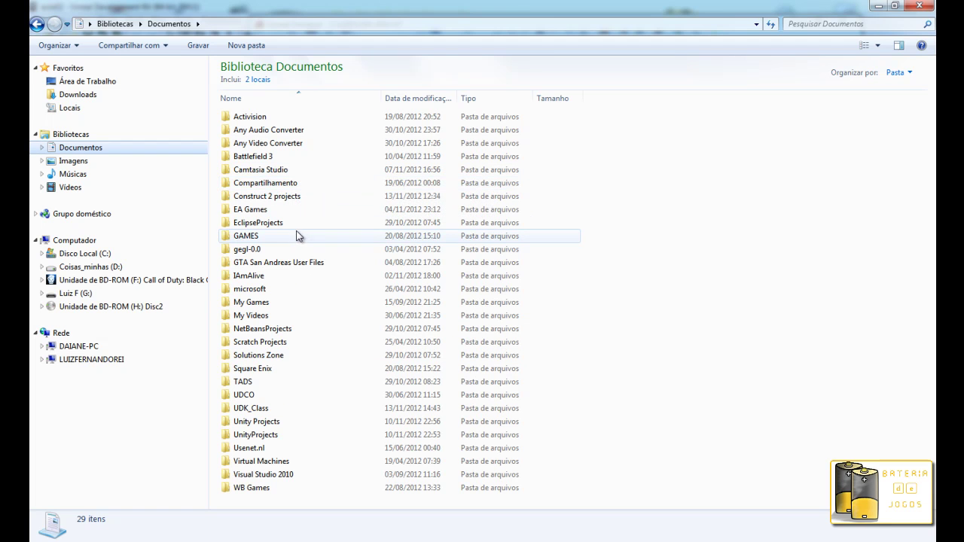
{"action": "double_click", "coordinate": [260, 408]}
{"action": "left_click", "coordinate": [273, 133]}
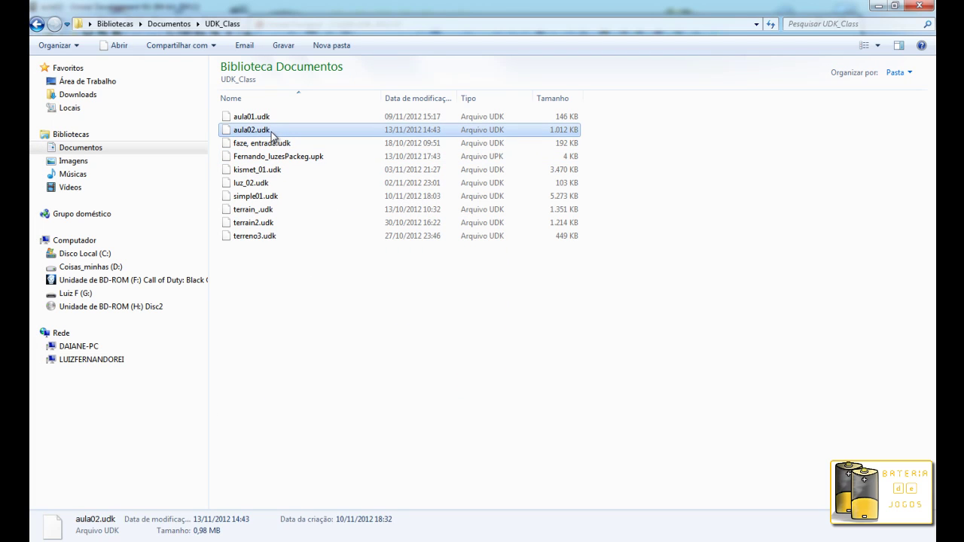
{"action": "left_click", "coordinate": [108, 259]}
Go to C:\UDK\UDK-2012-07, search it for 'DM', then clear the search
{"action": "double_click", "coordinate": [268, 228]}
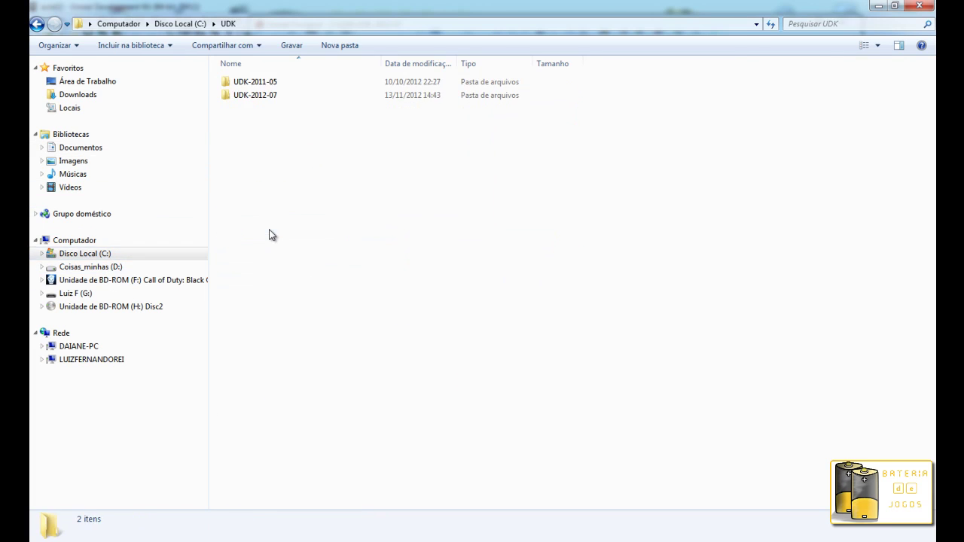
{"action": "double_click", "coordinate": [249, 95]}
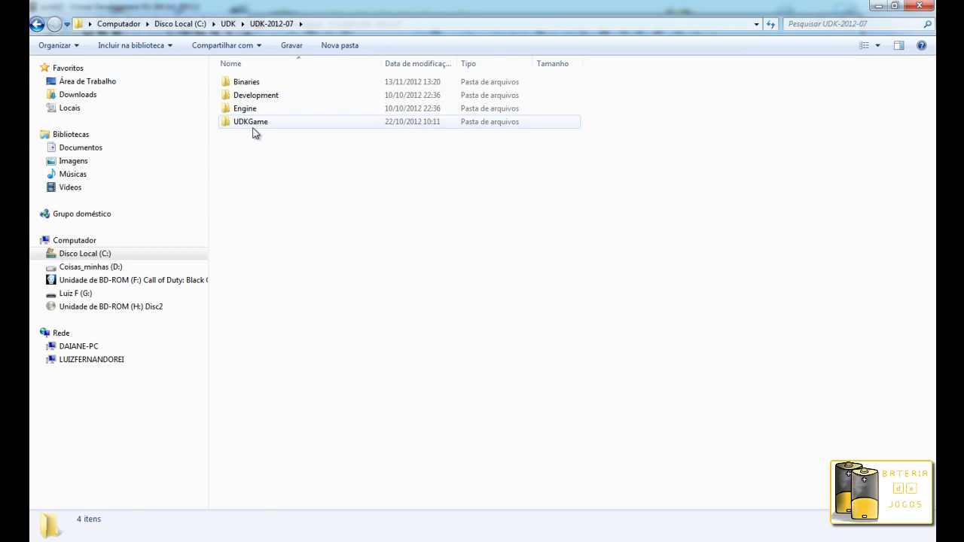
{"action": "left_click", "coordinate": [849, 24]}
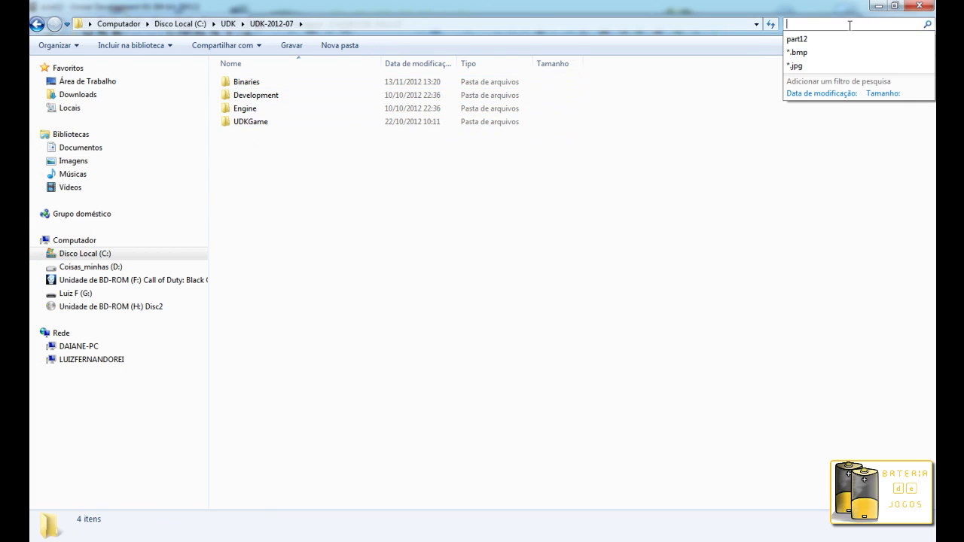
{"action": "type", "text": "DM"}
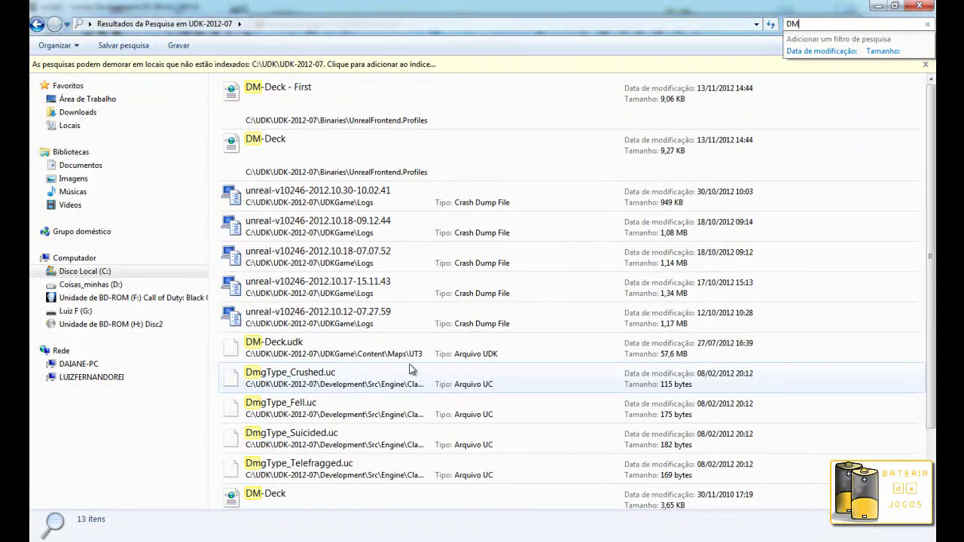
{"action": "left_click", "coordinate": [36, 23]}
Drill into UDKGame\Content\Maps\UT3, where aula02.udk and the other .udk maps are stored
{"action": "double_click", "coordinate": [282, 121]}
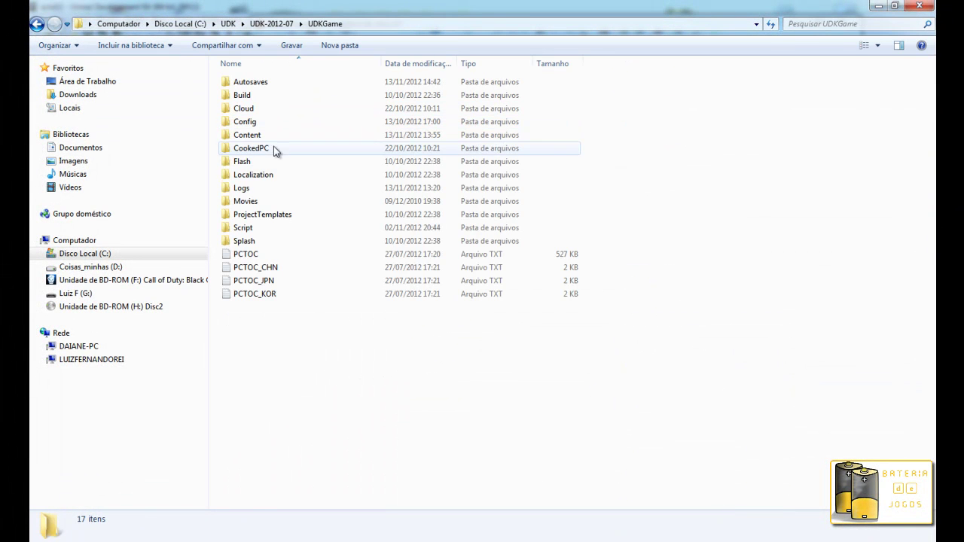
{"action": "double_click", "coordinate": [281, 135]}
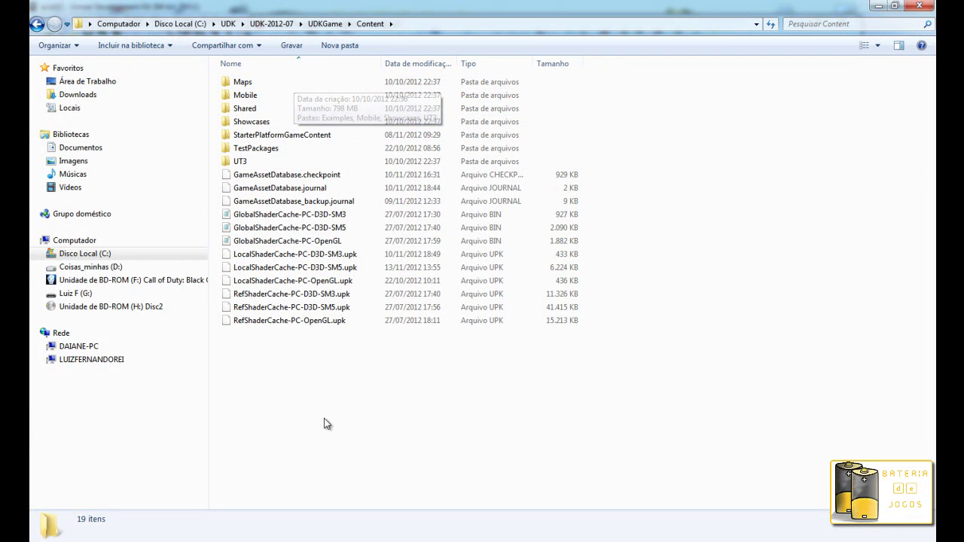
{"action": "double_click", "coordinate": [245, 82]}
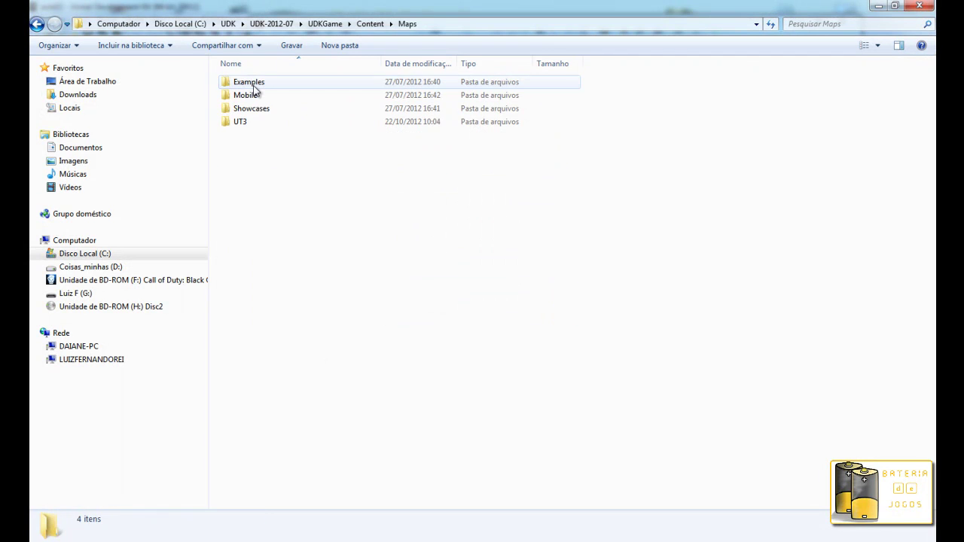
{"action": "double_click", "coordinate": [230, 122]}
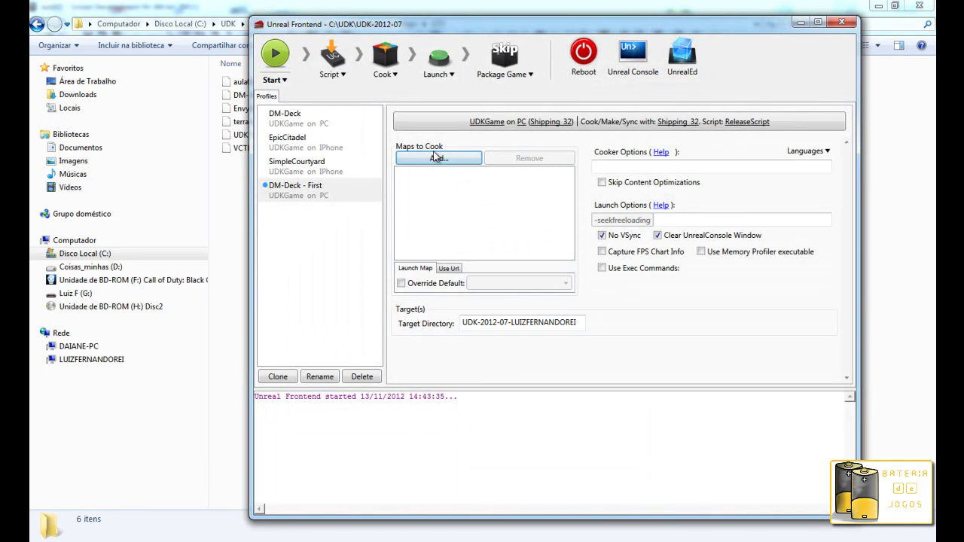
Pick aula02.udk in the Maps to Cook picker, then step Explorer back to UDKGame\Content\Maps
{"action": "left_click", "coordinate": [436, 158]}
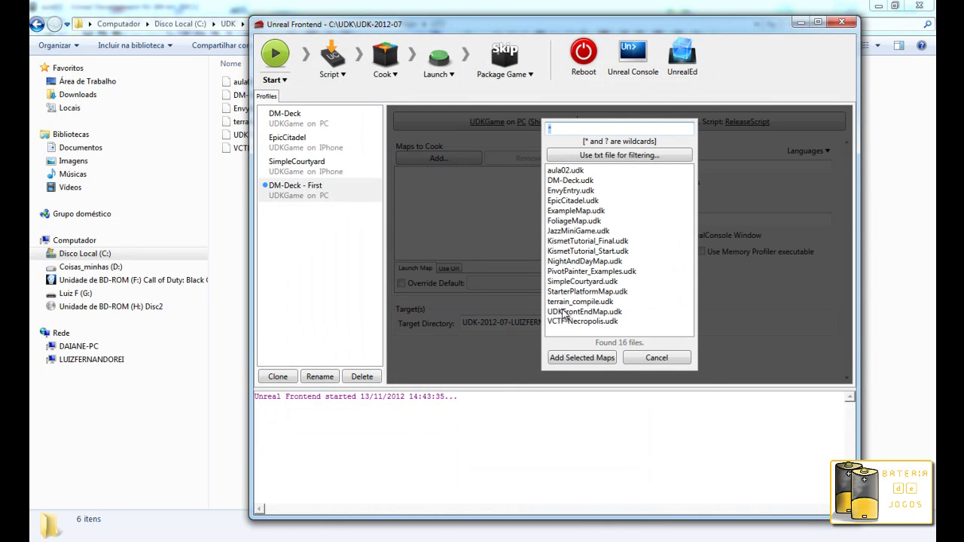
{"action": "left_click", "coordinate": [570, 172]}
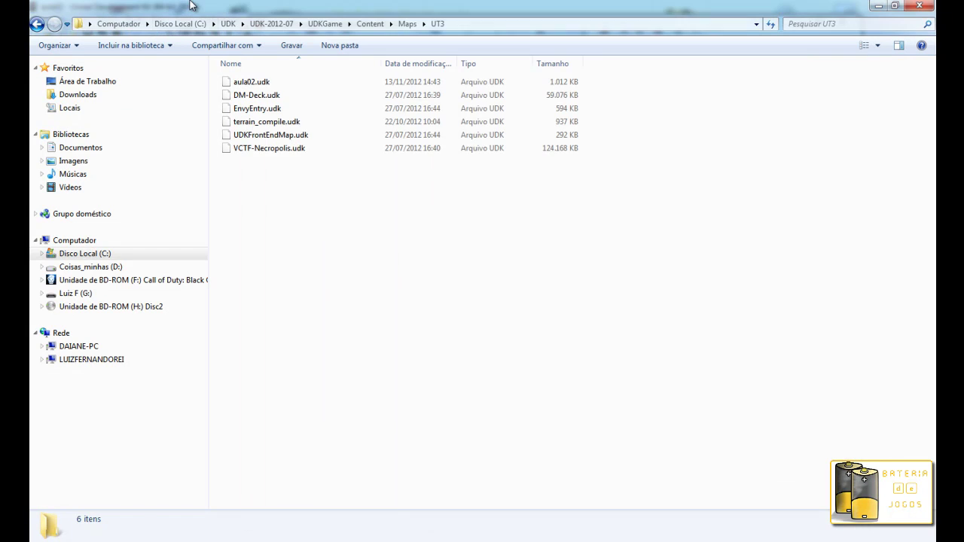
{"action": "left_click", "coordinate": [190, 4]}
{"action": "left_click", "coordinate": [35, 25]}
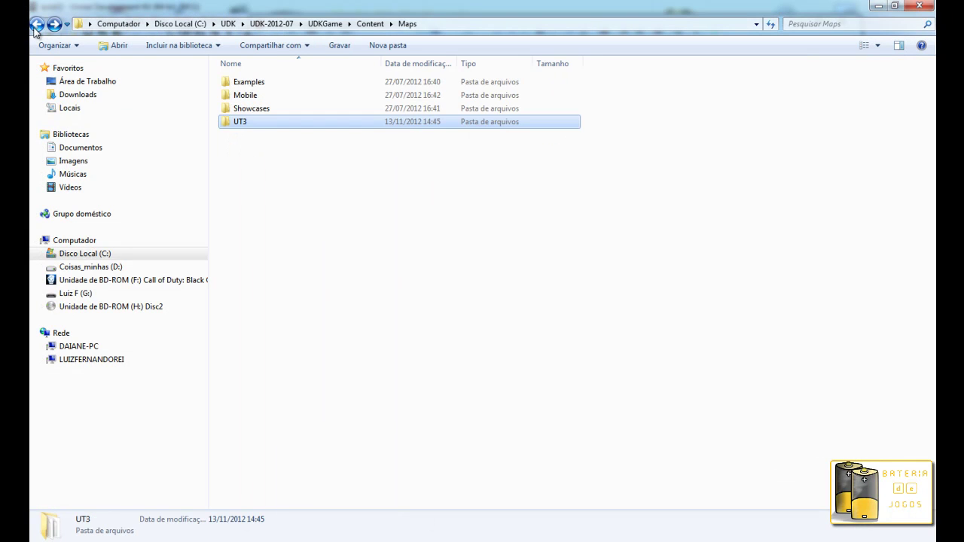
{"action": "left_click", "coordinate": [35, 25]}
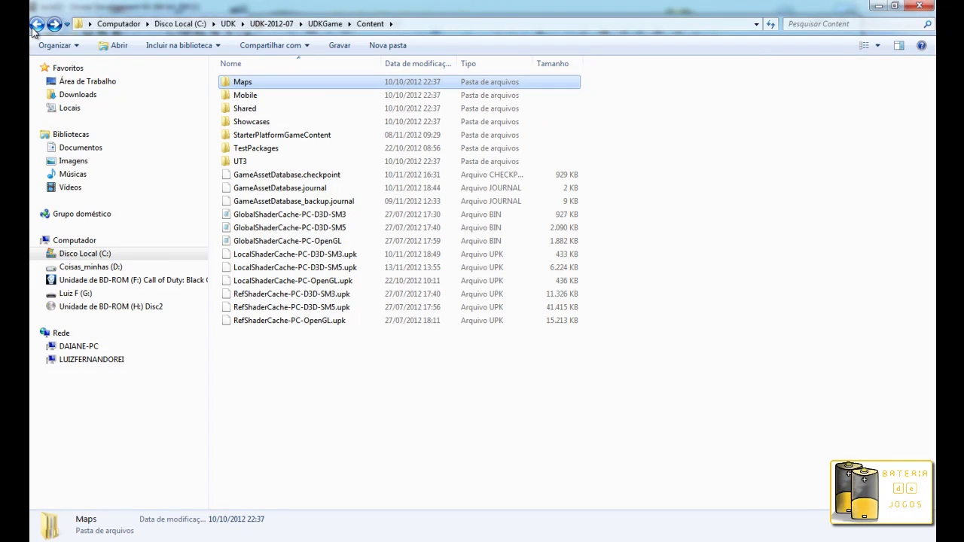
Step back through UDKGame and UDK-2012-07 to the C: drive, then forward to the UDK folder
{"action": "left_click", "coordinate": [36, 25]}
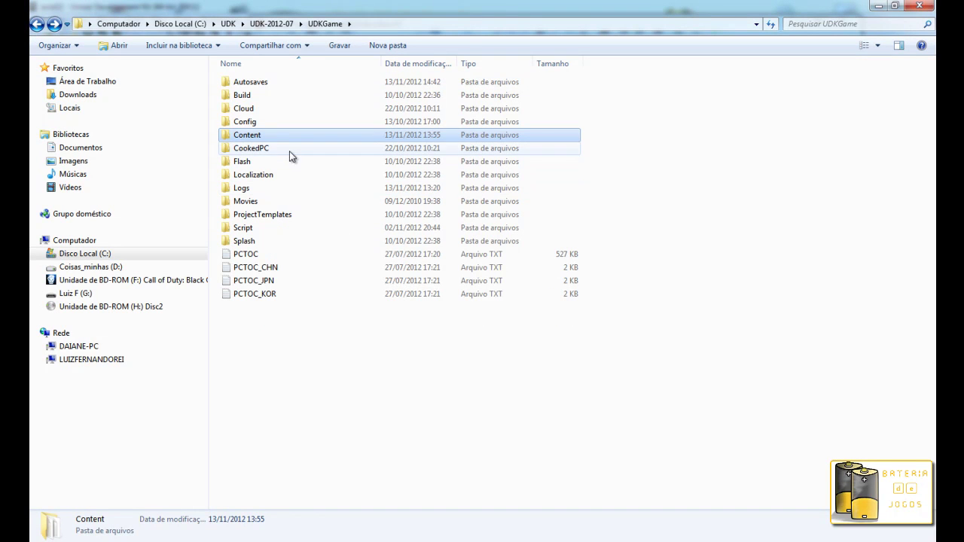
{"action": "double_click", "coordinate": [287, 138]}
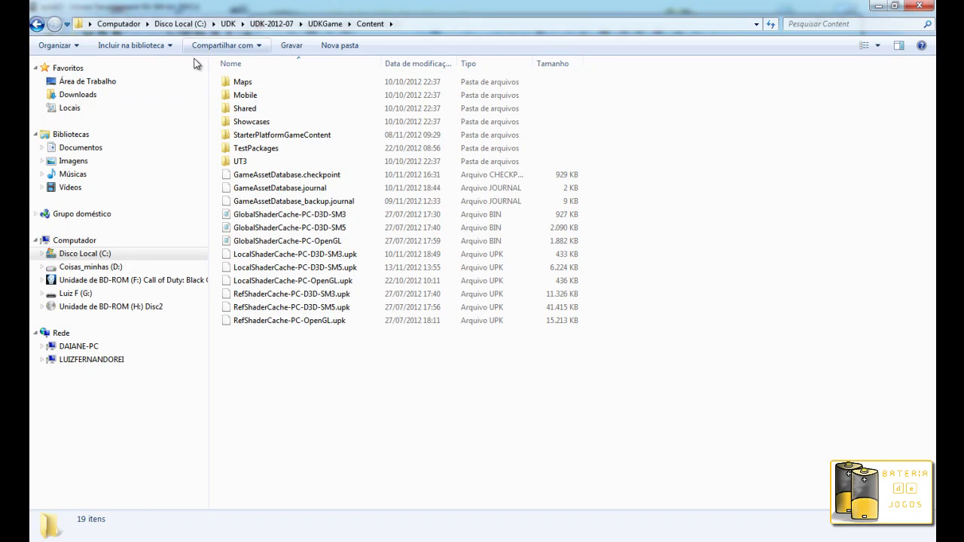
{"action": "left_click", "coordinate": [38, 25]}
{"action": "left_click", "coordinate": [37, 25]}
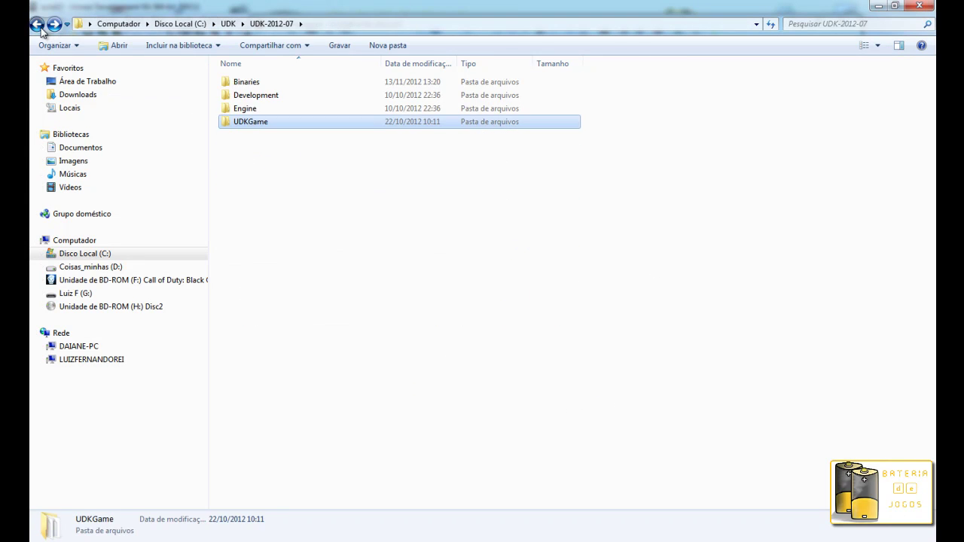
{"action": "left_click", "coordinate": [37, 25]}
{"action": "left_click", "coordinate": [38, 24]}
{"action": "left_click", "coordinate": [54, 24]}
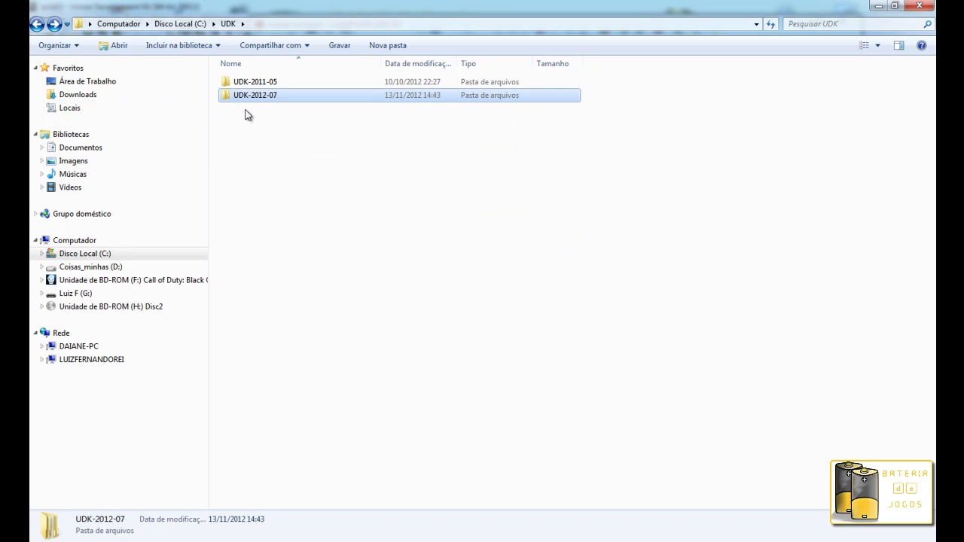
Compare the UDK-2011-05 and UDK-2012-07 folder sizes, then reopen UDK-2012-07 and check UDKGame's size
{"action": "mouse_move", "coordinate": [270, 105]}
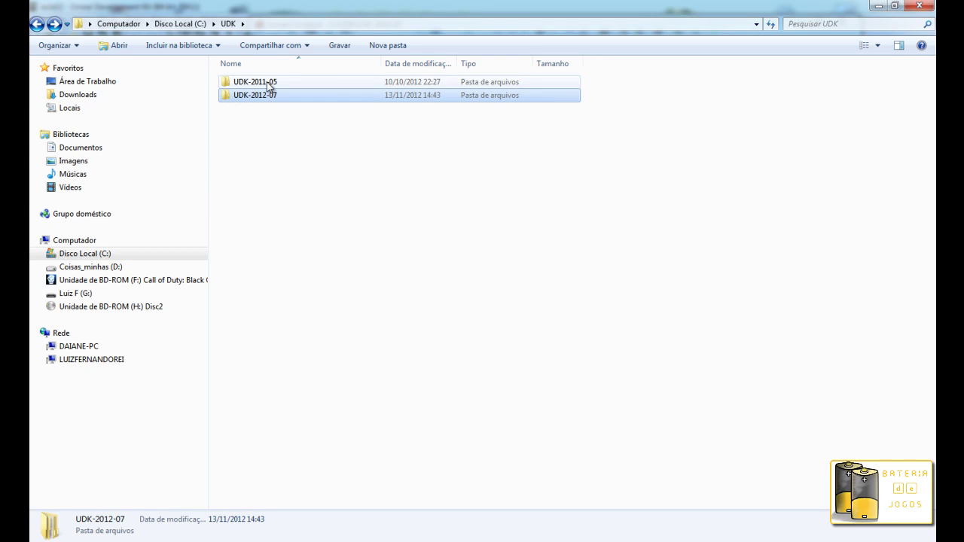
{"action": "left_click", "coordinate": [269, 85]}
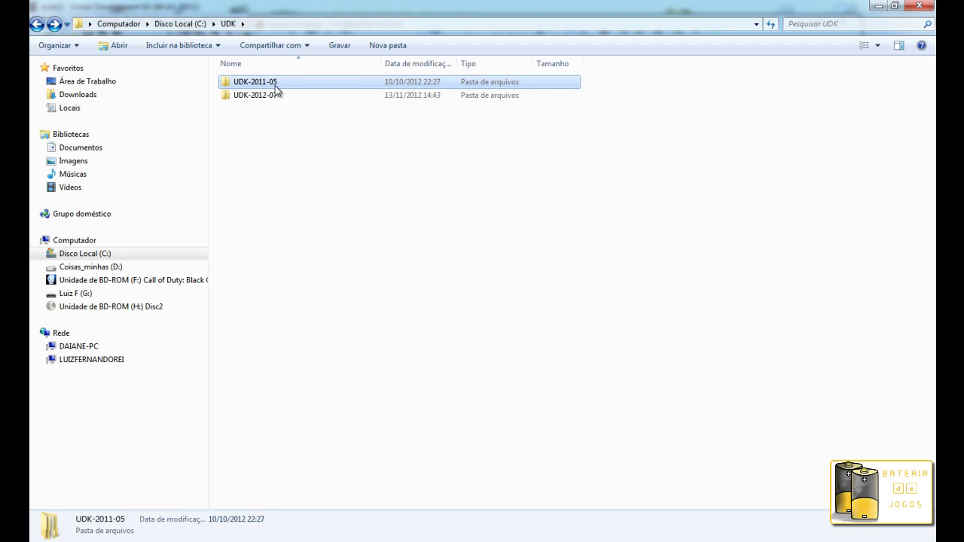
{"action": "mouse_move", "coordinate": [276, 87]}
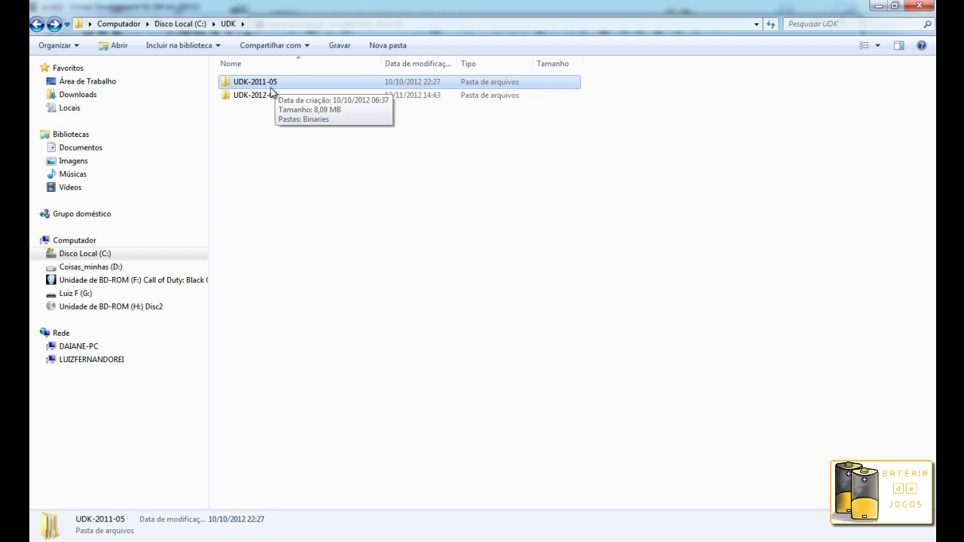
{"action": "double_click", "coordinate": [263, 96]}
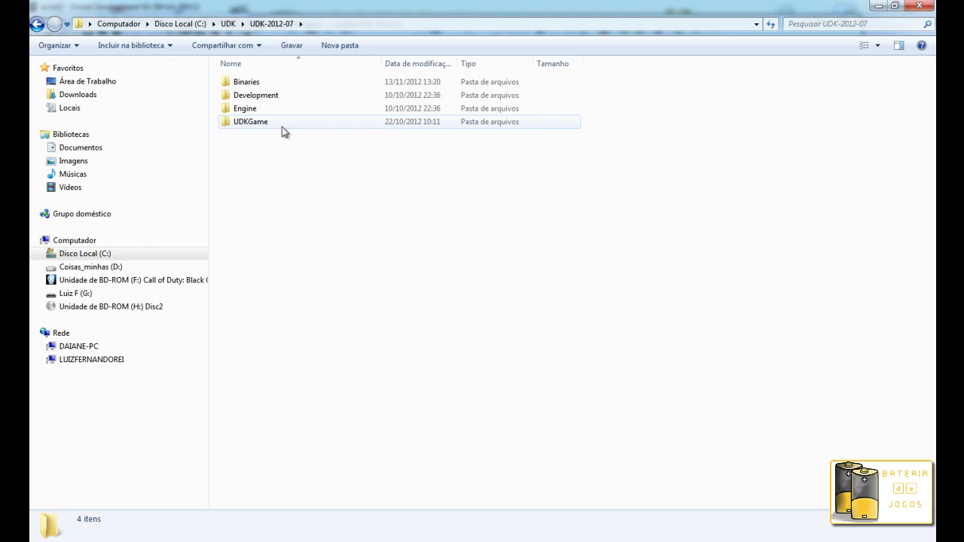
{"action": "mouse_move", "coordinate": [281, 125]}
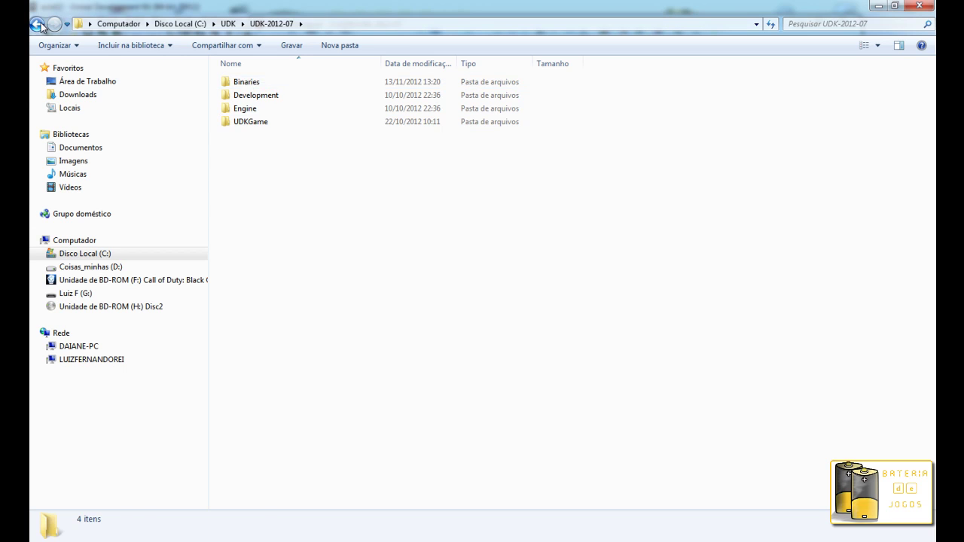
{"action": "left_click", "coordinate": [39, 25]}
{"action": "double_click", "coordinate": [268, 95]}
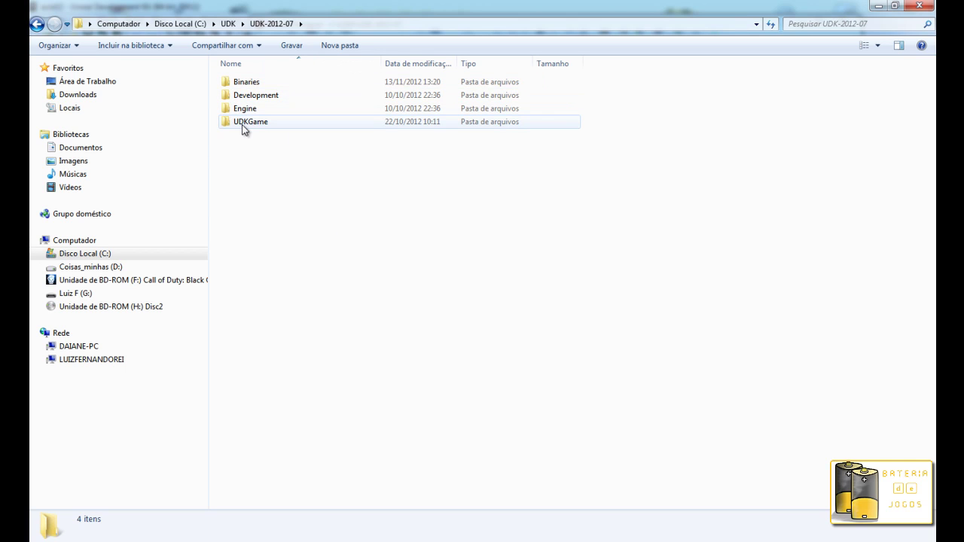
{"action": "mouse_move", "coordinate": [242, 129]}
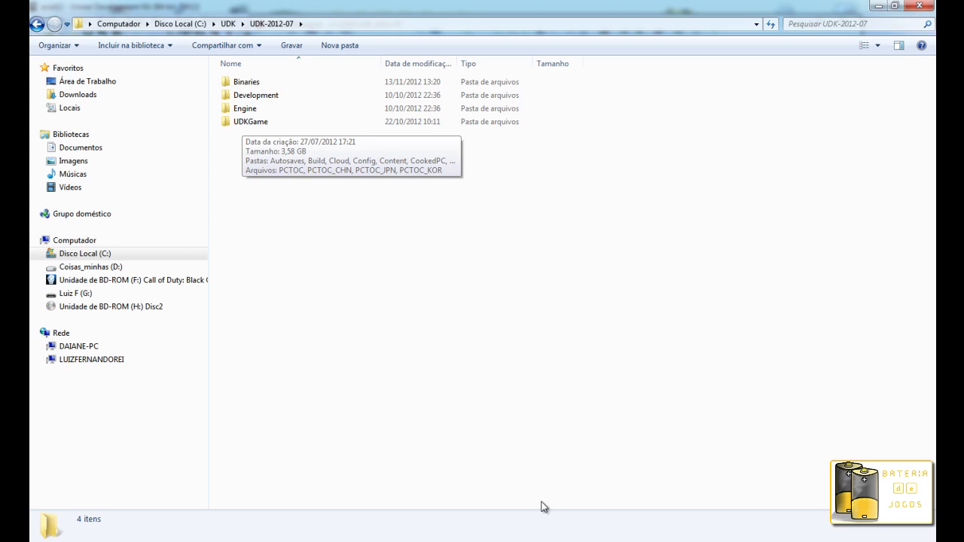
Add aula02.udk to the Unreal Frontend profile's maps to cook
{"action": "left_click", "coordinate": [512, 485]}
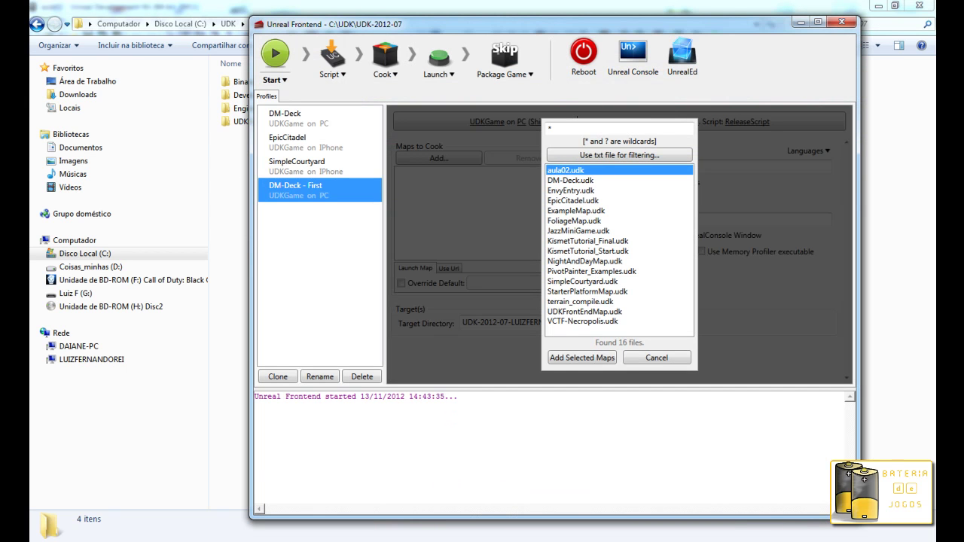
{"action": "left_click", "coordinate": [582, 358]}
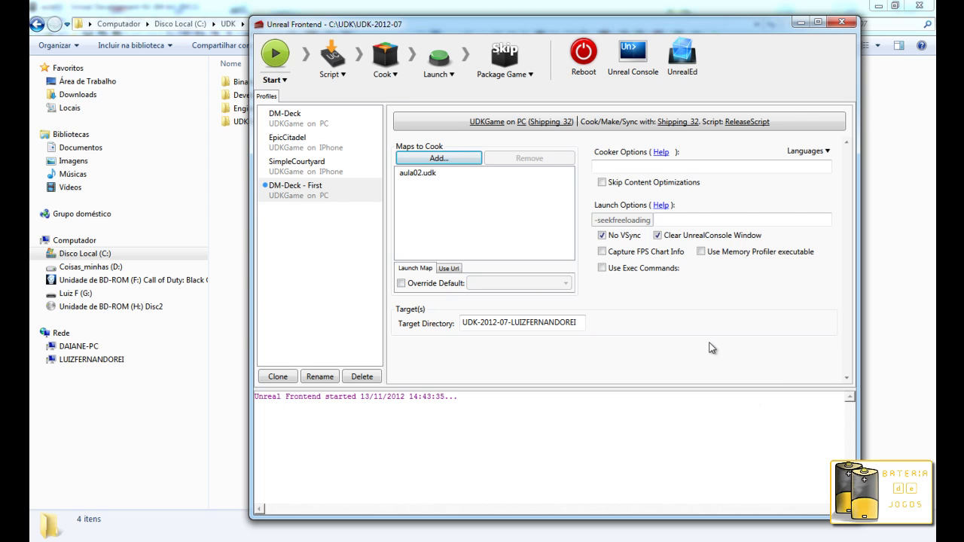
{"action": "left_click", "coordinate": [636, 166]}
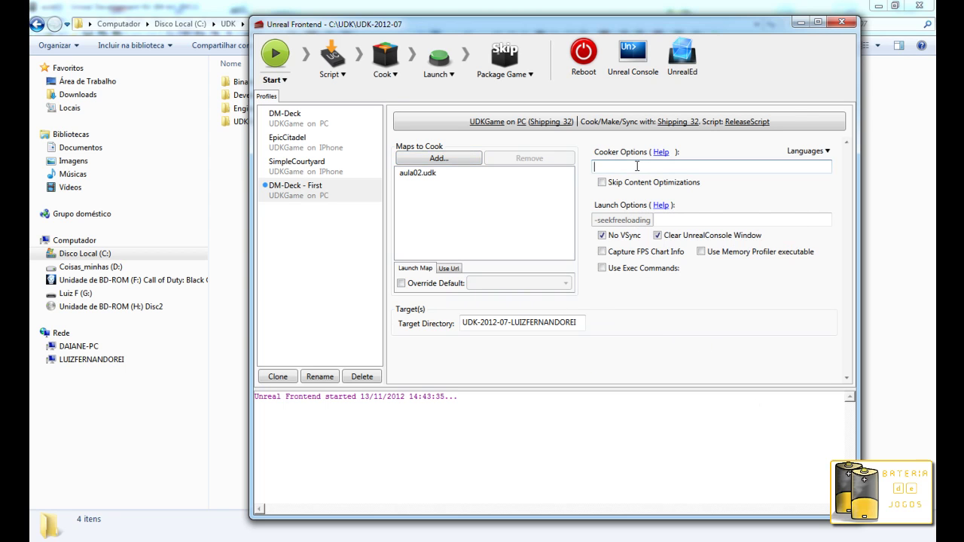
Include PTB in the languages to cook and select the Target Directory name
{"action": "left_click", "coordinate": [828, 151]}
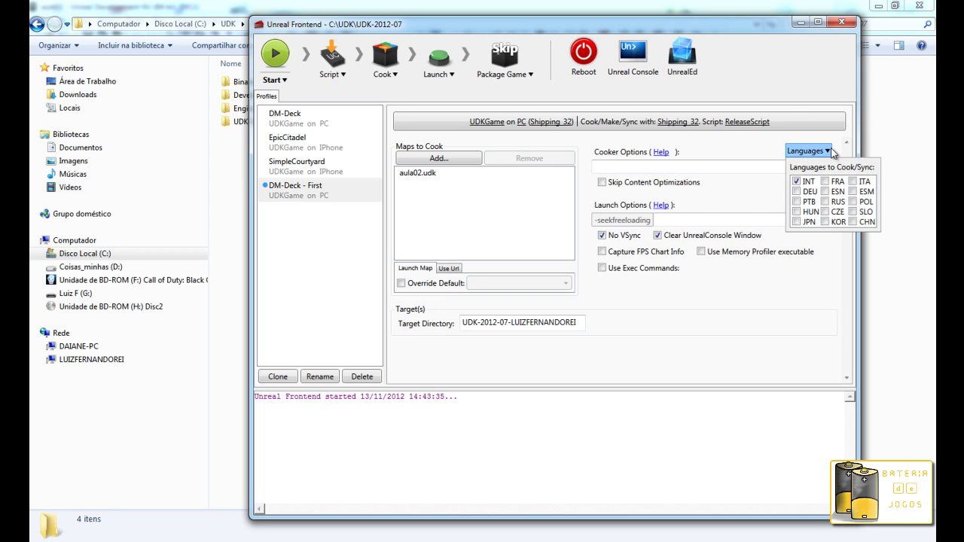
{"action": "left_click", "coordinate": [796, 202]}
{"action": "left_click", "coordinate": [819, 165]}
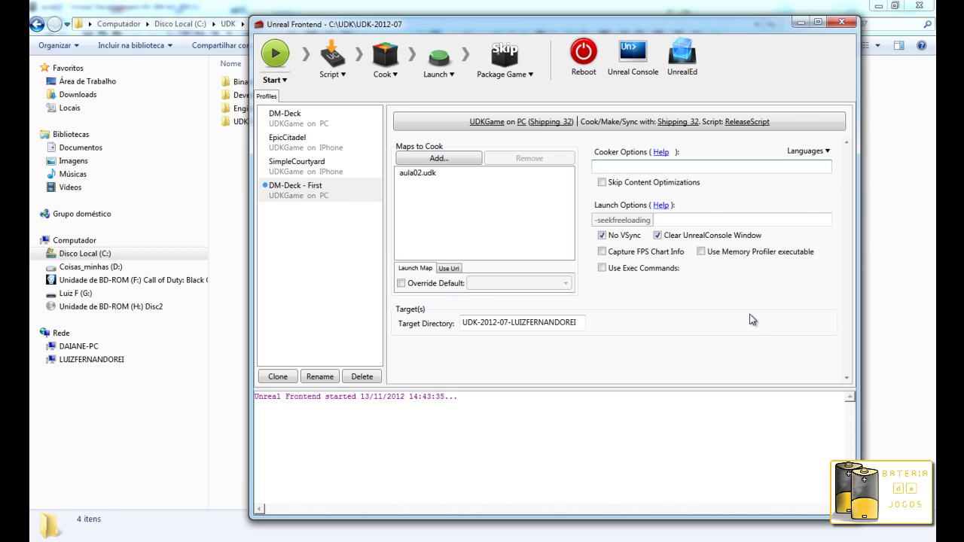
{"action": "left_click_drag", "start_coordinate": [581, 323], "coordinate": [377, 325]}
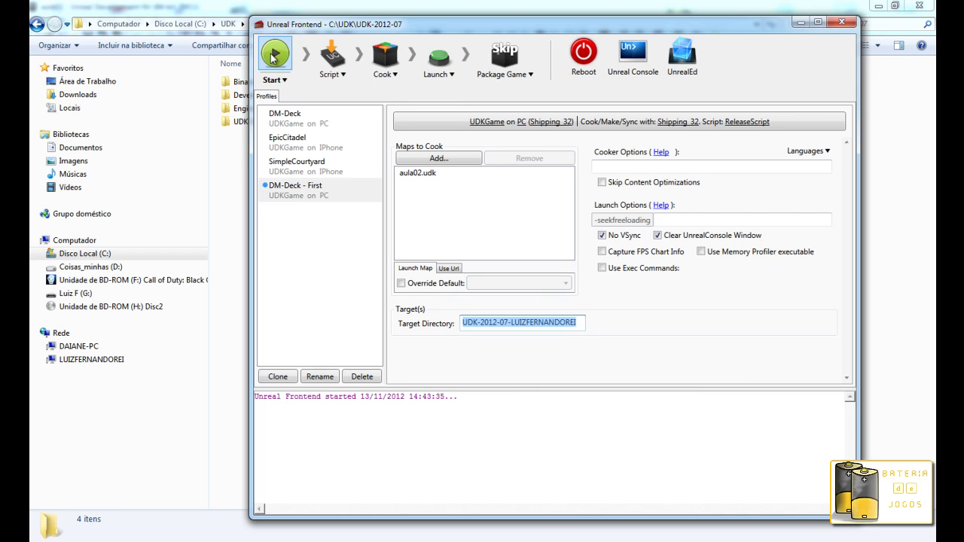
Launch the profile's cook pipeline for aula02.udk with Start
{"action": "left_click", "coordinate": [273, 56]}
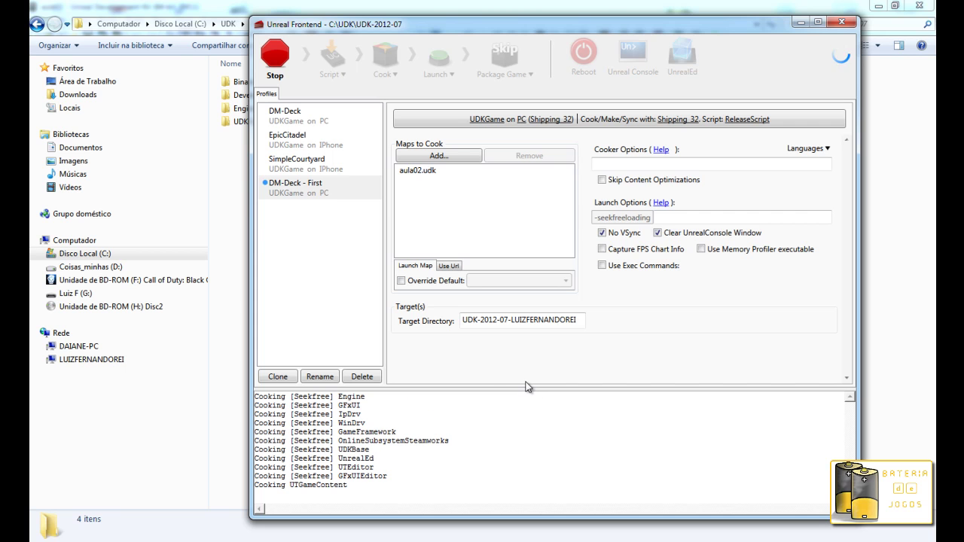
Return Explorer to C:\UDK, then switch back to the cooking Unreal Frontend
{"action": "left_click", "coordinate": [234, 175]}
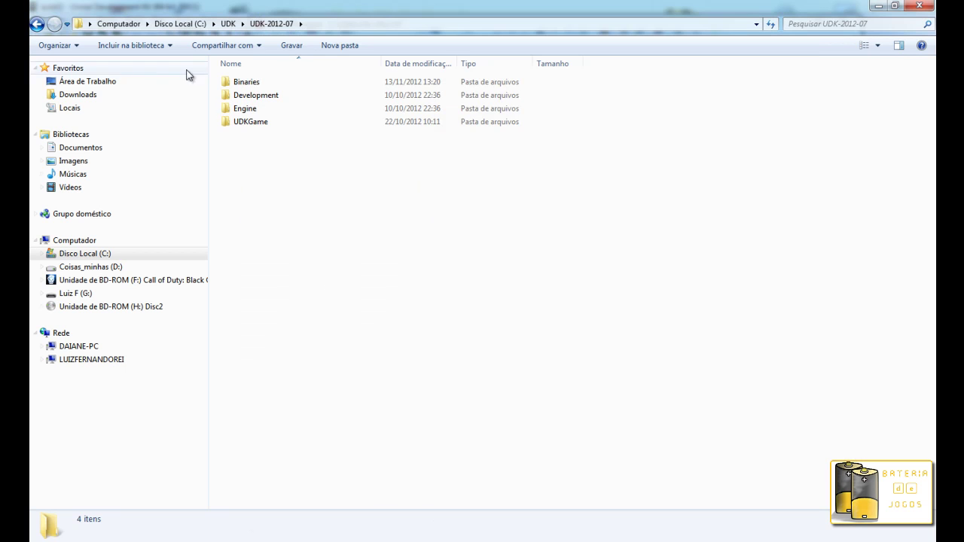
{"action": "left_click", "coordinate": [47, 24]}
{"action": "double_click", "coordinate": [251, 95]}
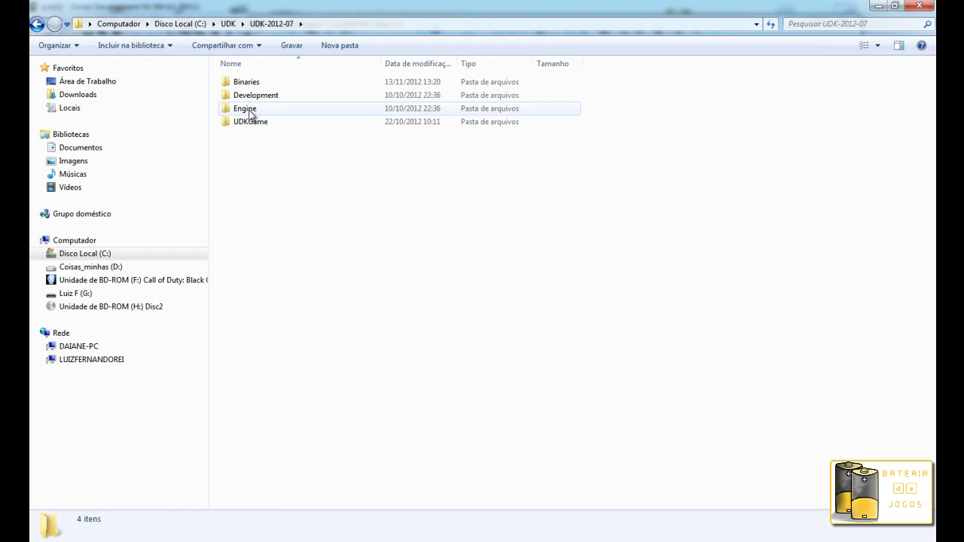
{"action": "left_click", "coordinate": [47, 23]}
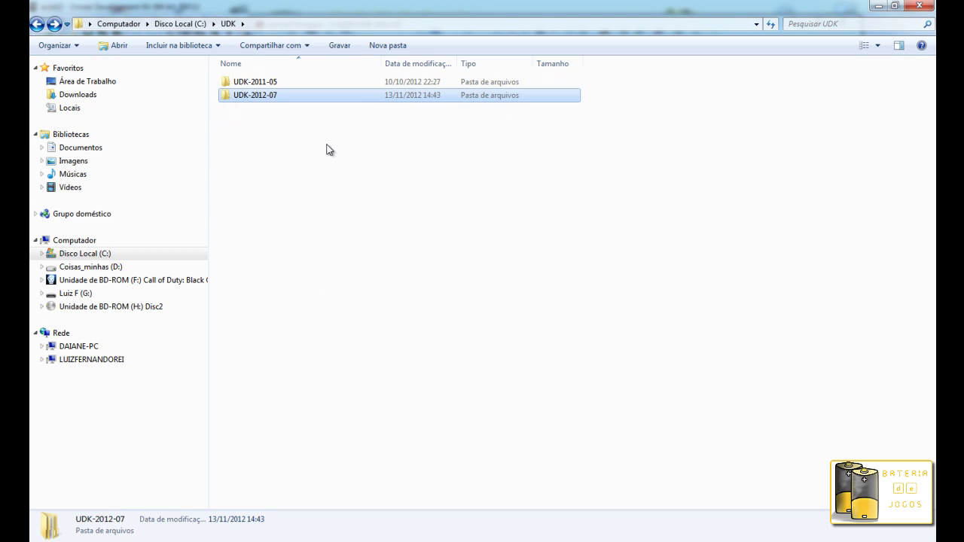
{"action": "key", "text": "alt+Tab"}
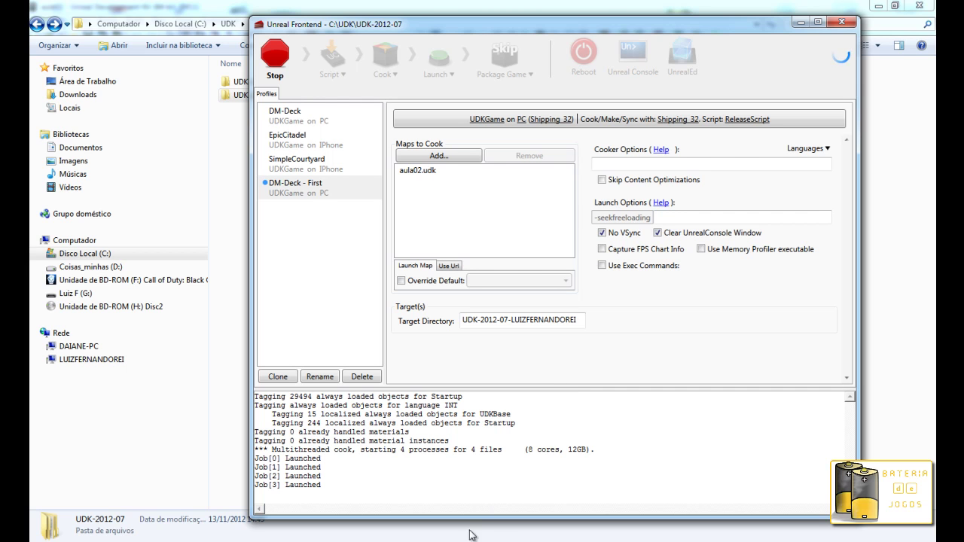
Minimize Unreal Frontend and close the finished Swarm Agent lighting window
{"action": "mouse_move", "coordinate": [475, 536]}
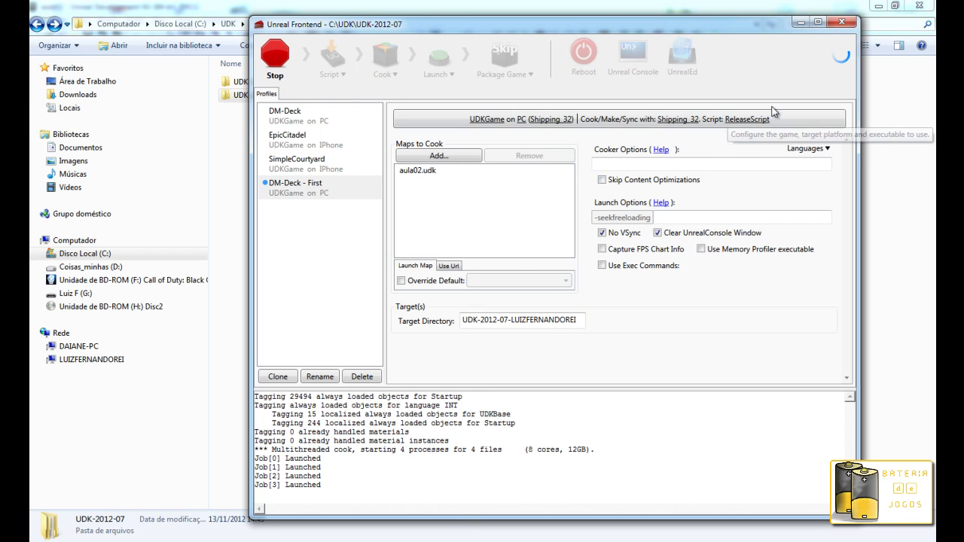
{"action": "left_click", "coordinate": [800, 24]}
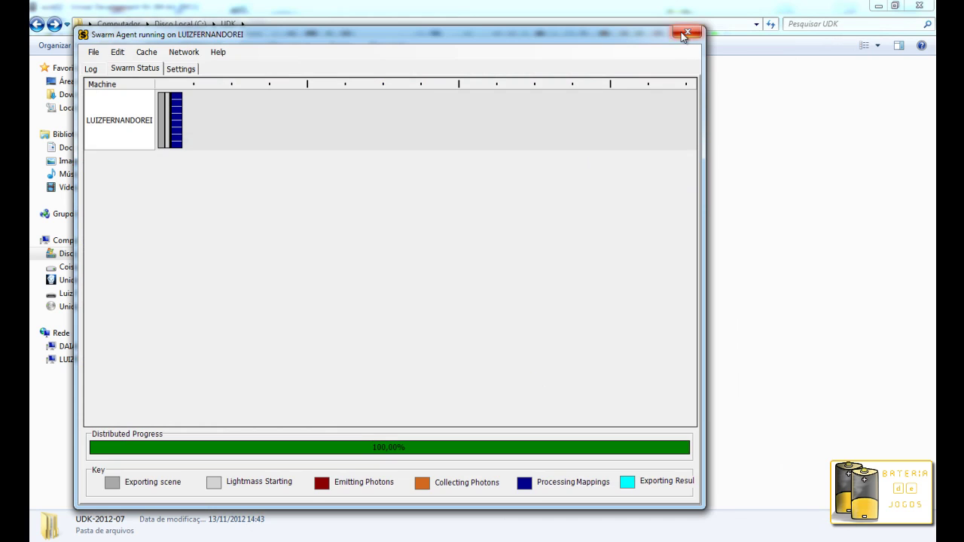
{"action": "left_click", "coordinate": [684, 34]}
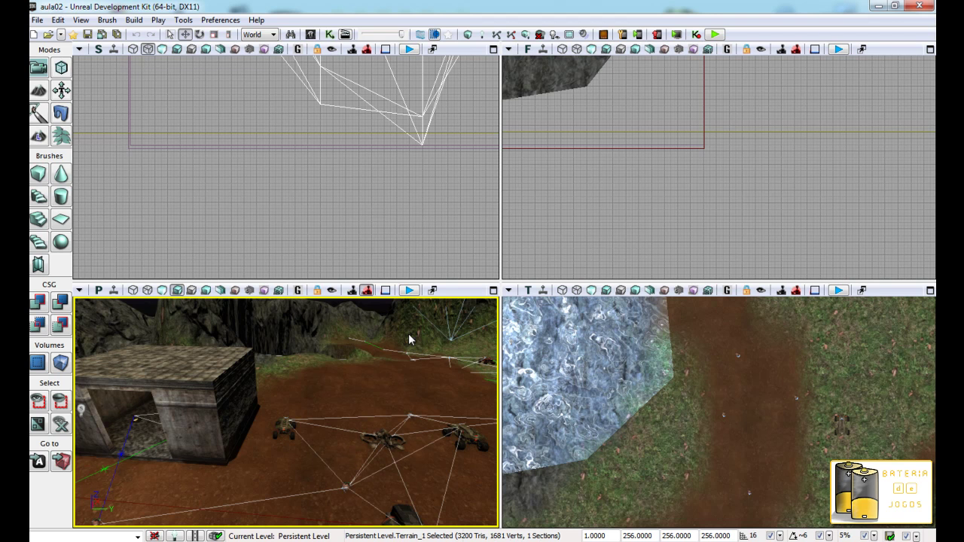
{"action": "right_click_drag", "start_coordinate": [440, 397], "coordinate": [396, 364]}
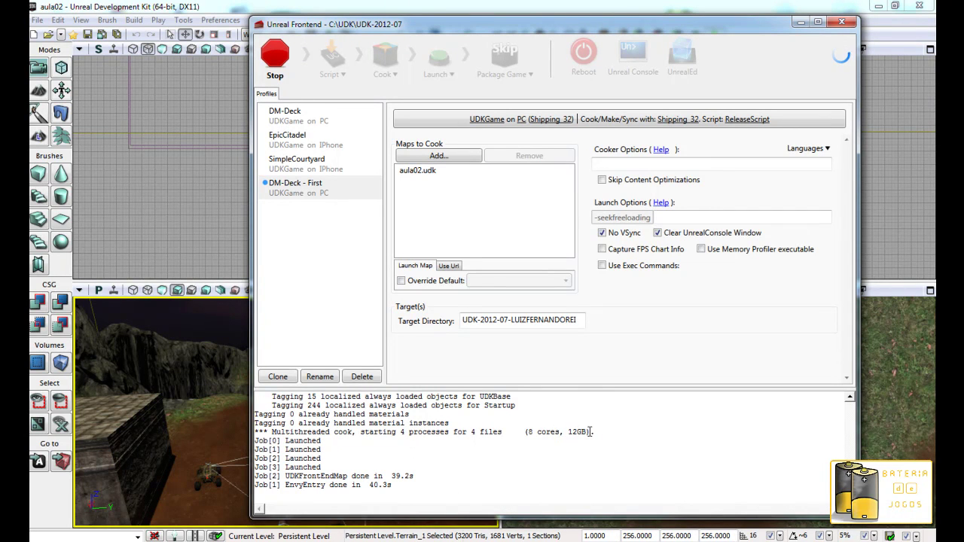
Select, then clear, the multithreaded cook line in the log while aula02 finishes cooking
{"action": "left_click_drag", "start_coordinate": [602, 431], "coordinate": [257, 433]}
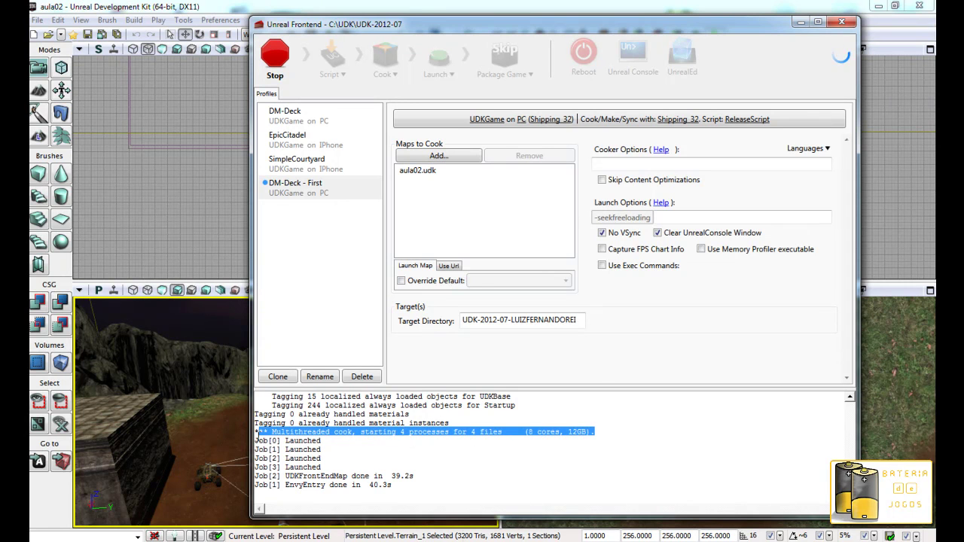
{"action": "left_click", "coordinate": [421, 485]}
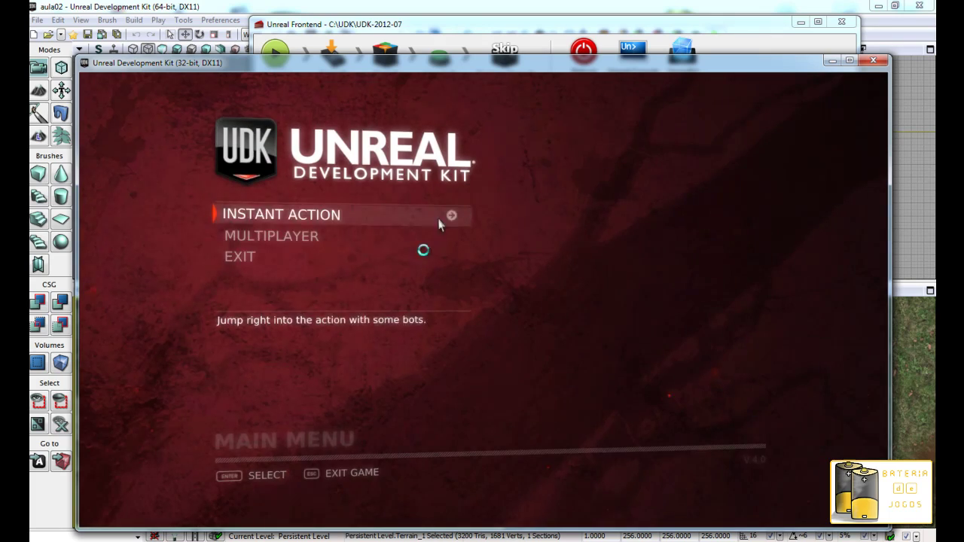
Start an Instant Action match on map AULA02 in DEATHMATCH mode
{"action": "left_click", "coordinate": [342, 220]}
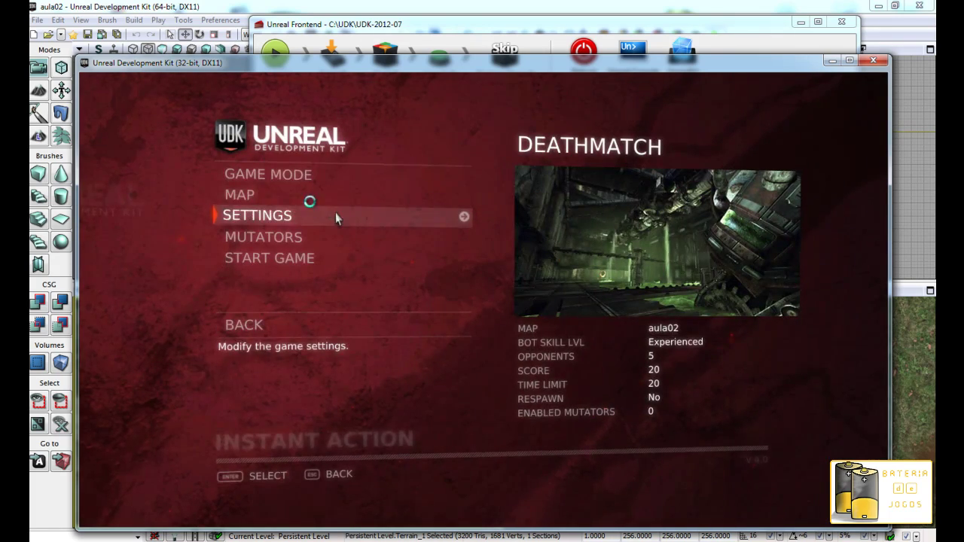
{"action": "left_click", "coordinate": [305, 194]}
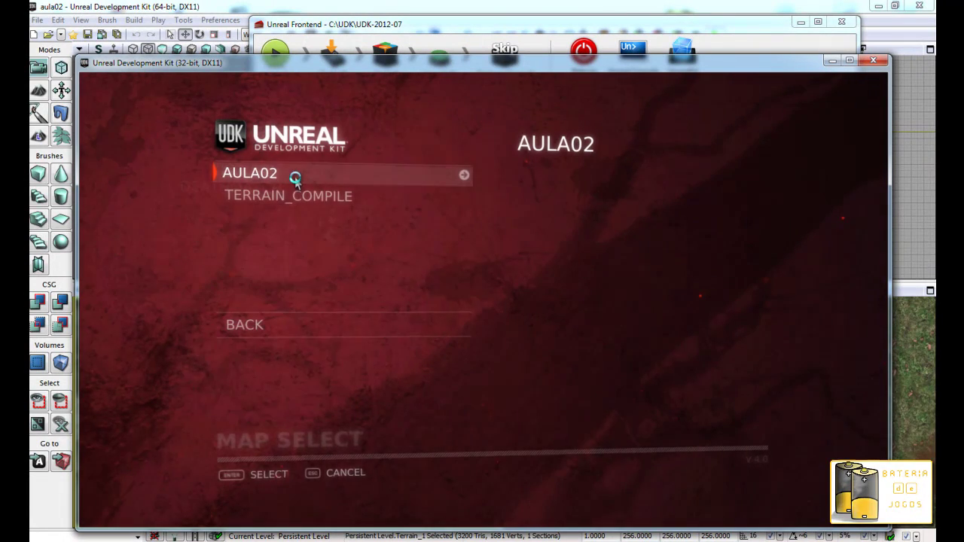
{"action": "left_click", "coordinate": [295, 179]}
{"action": "left_click", "coordinate": [294, 180]}
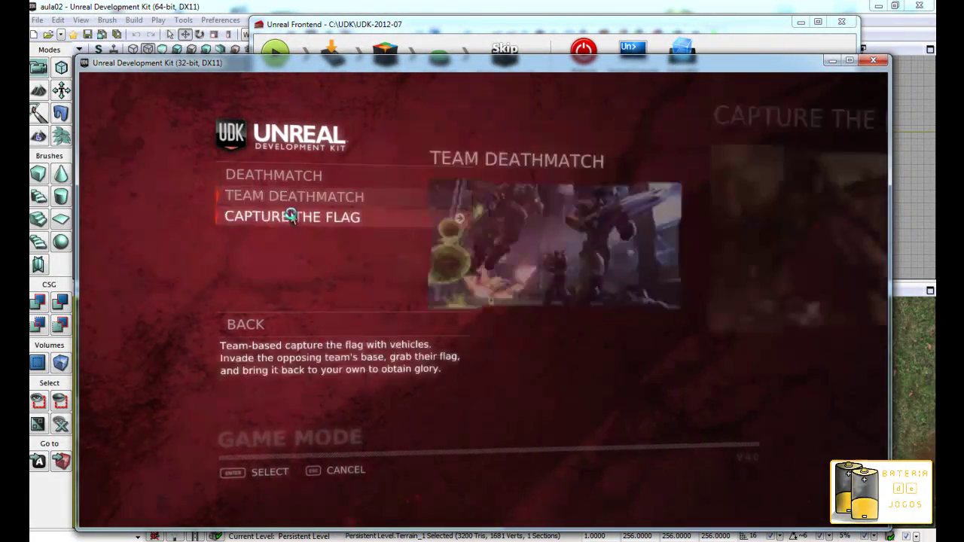
{"action": "left_click", "coordinate": [294, 179]}
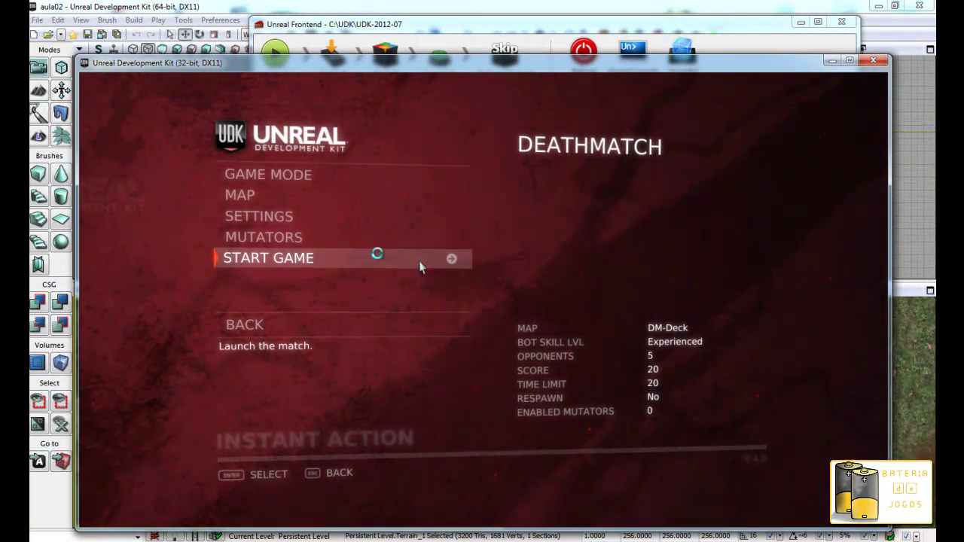
{"action": "left_click", "coordinate": [344, 202]}
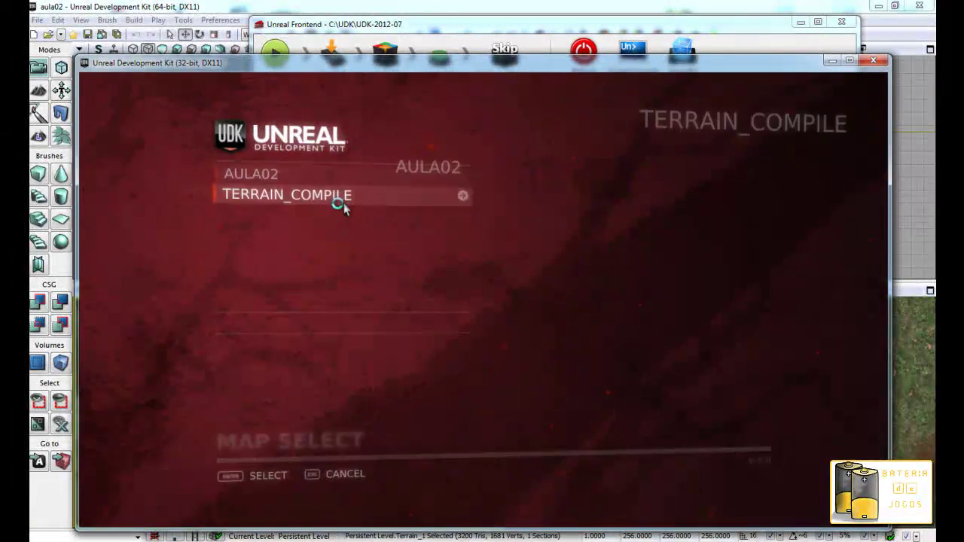
{"action": "left_click", "coordinate": [327, 177]}
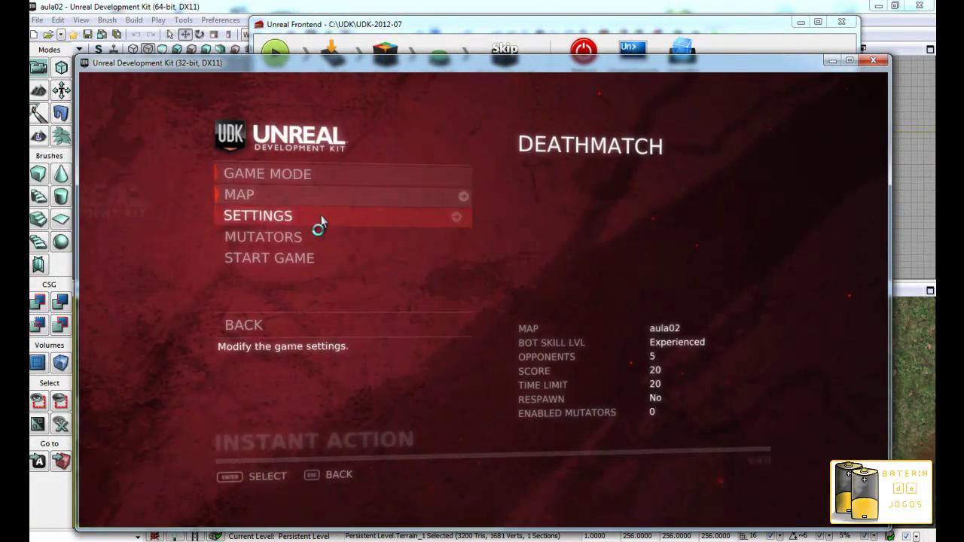
{"action": "left_click", "coordinate": [311, 256]}
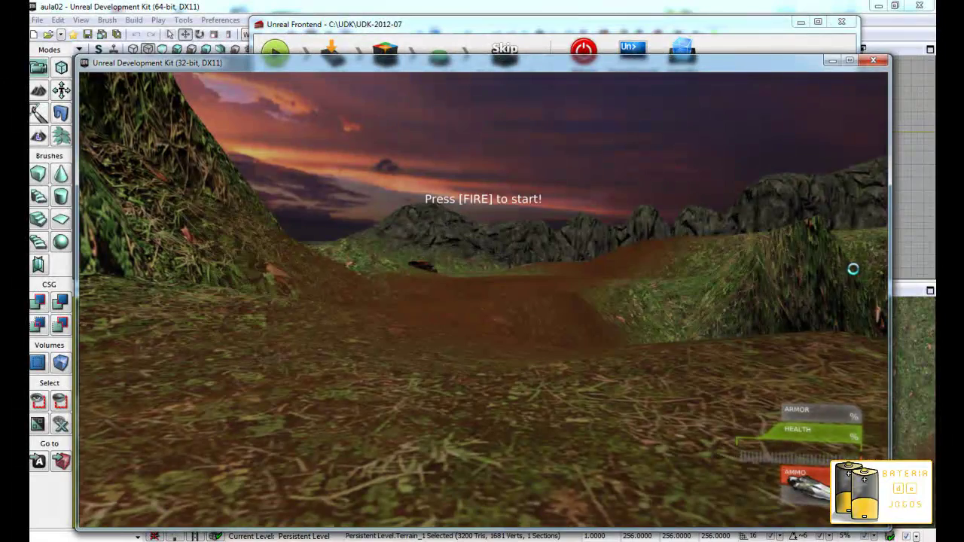
Spawn, walk along the dirt path firing, and get into the nearby vehicle
{"action": "left_click", "coordinate": [853, 268]}
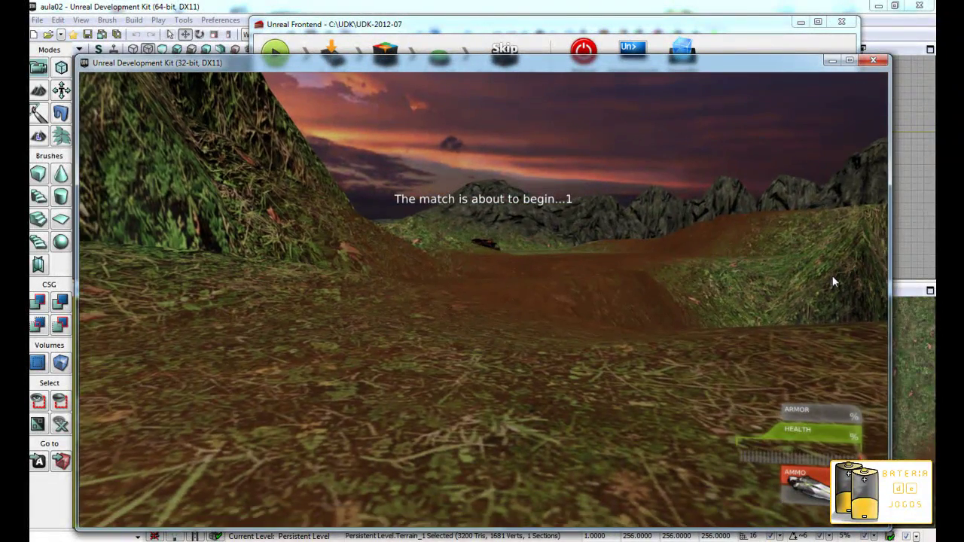
{"action": "key", "text": "w"}
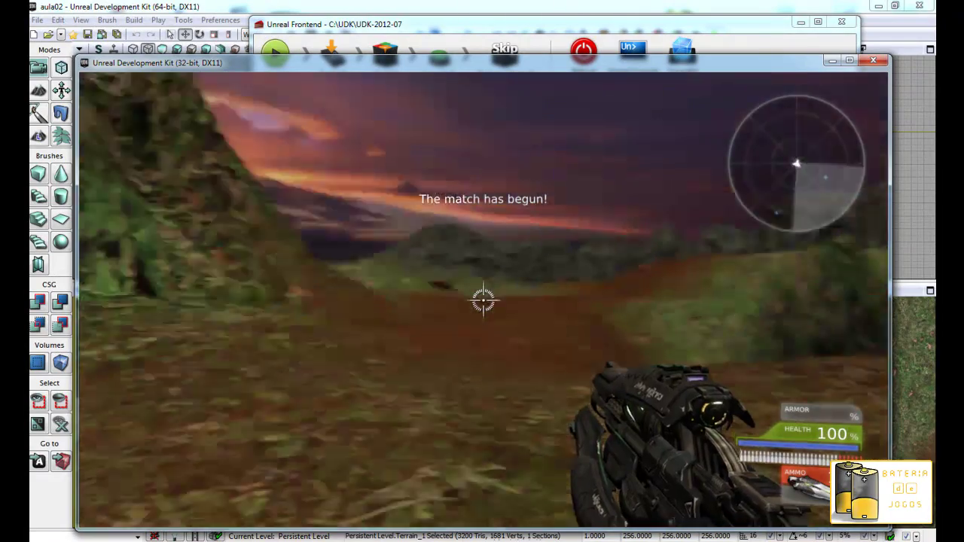
{"action": "key", "text": "w"}
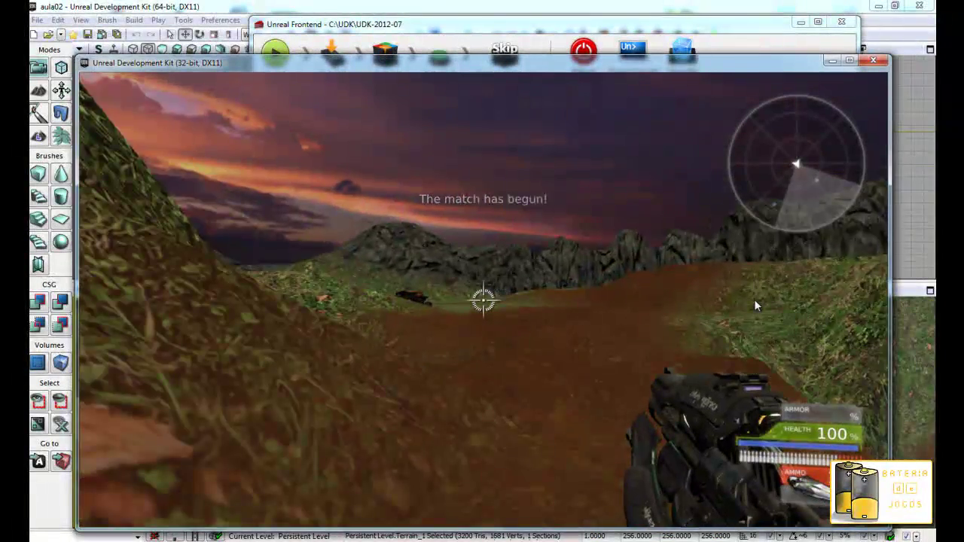
{"action": "key", "text": "w"}
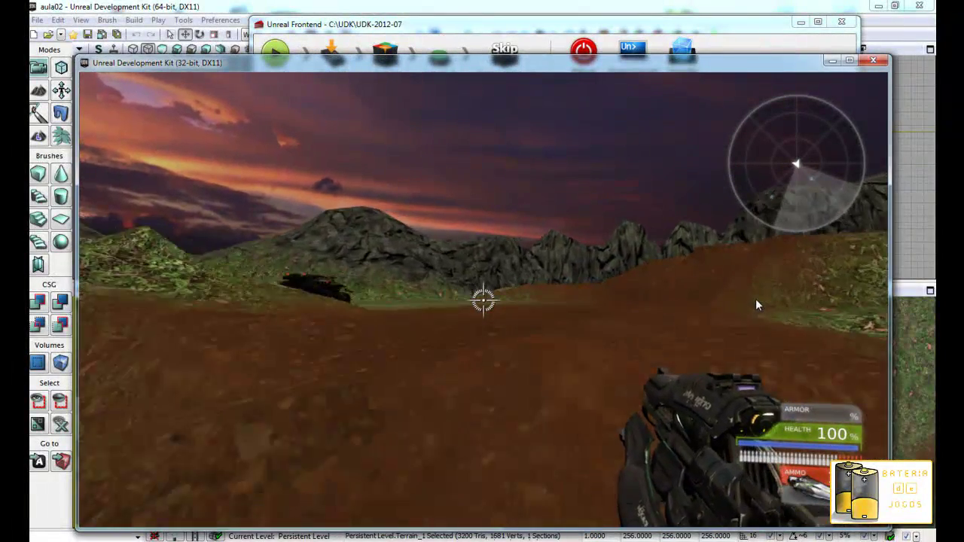
{"action": "key", "text": "w"}
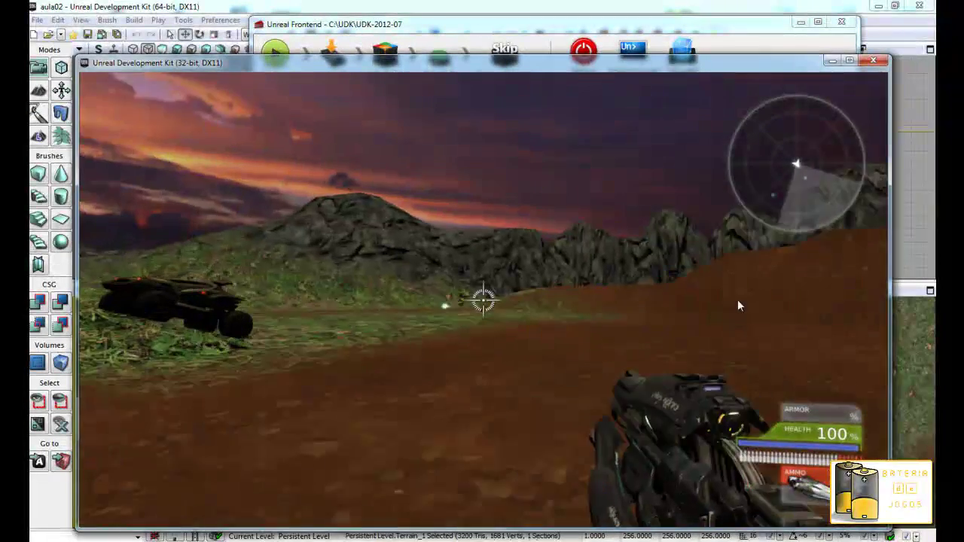
{"action": "left_click", "coordinate": [738, 298]}
{"action": "key", "text": "e"}
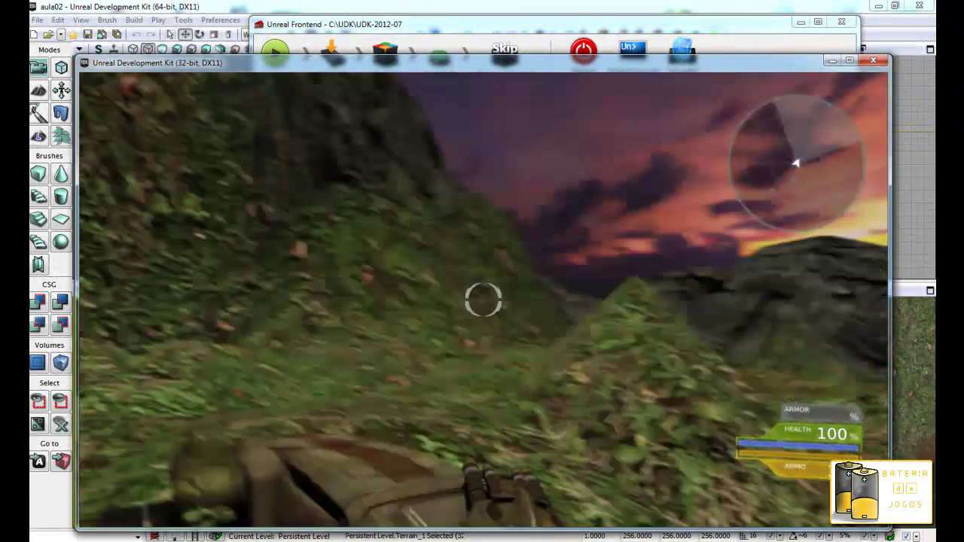
Drive over the ridge and shoot at enemies and vehicles by the bunker
{"action": "key", "text": "w"}
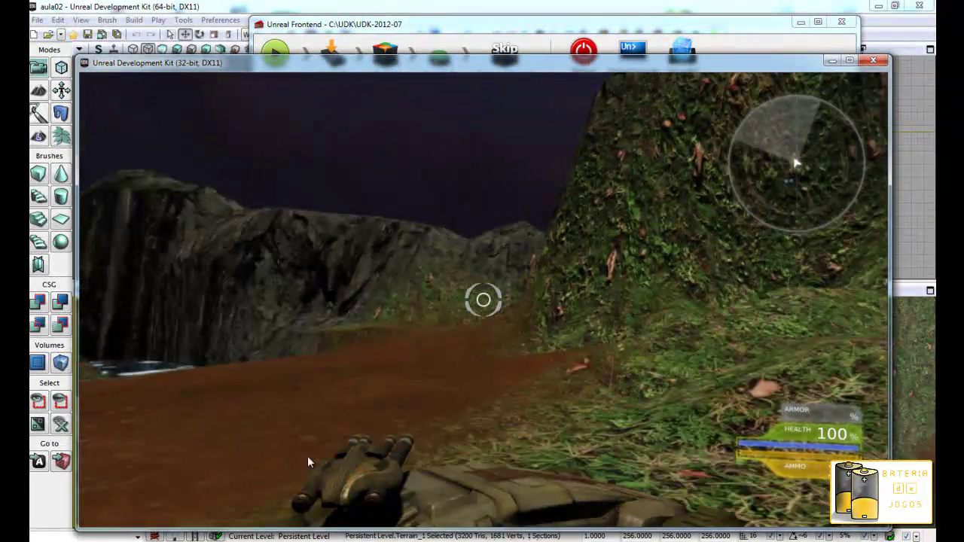
{"action": "left_click", "coordinate": [123, 421]}
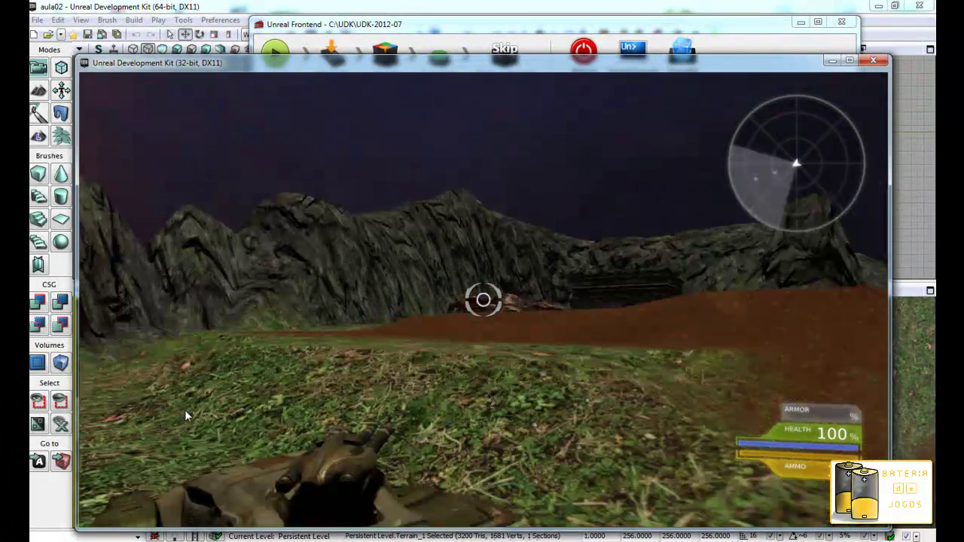
{"action": "left_click", "coordinate": [203, 412]}
{"action": "key", "text": "w"}
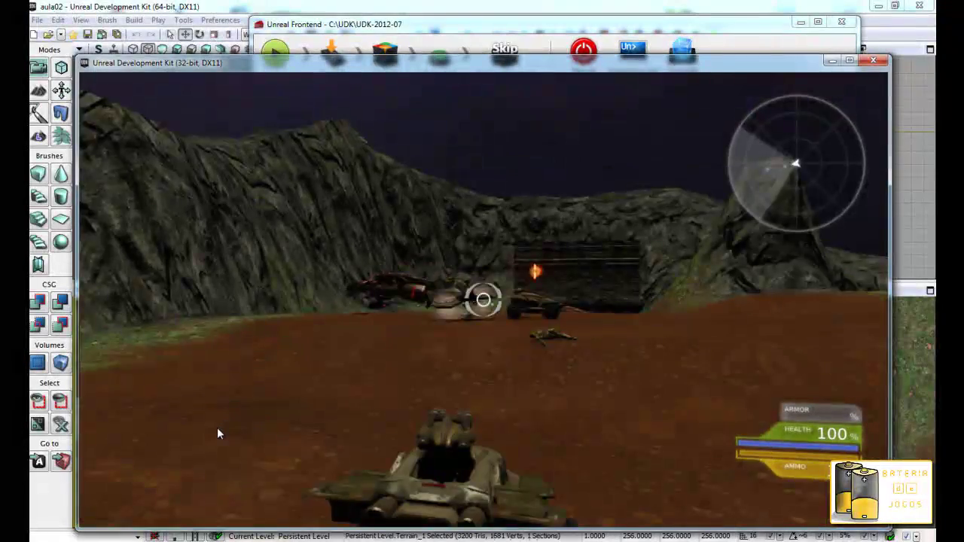
{"action": "left_click", "coordinate": [217, 427]}
{"action": "left_click", "coordinate": [277, 423]}
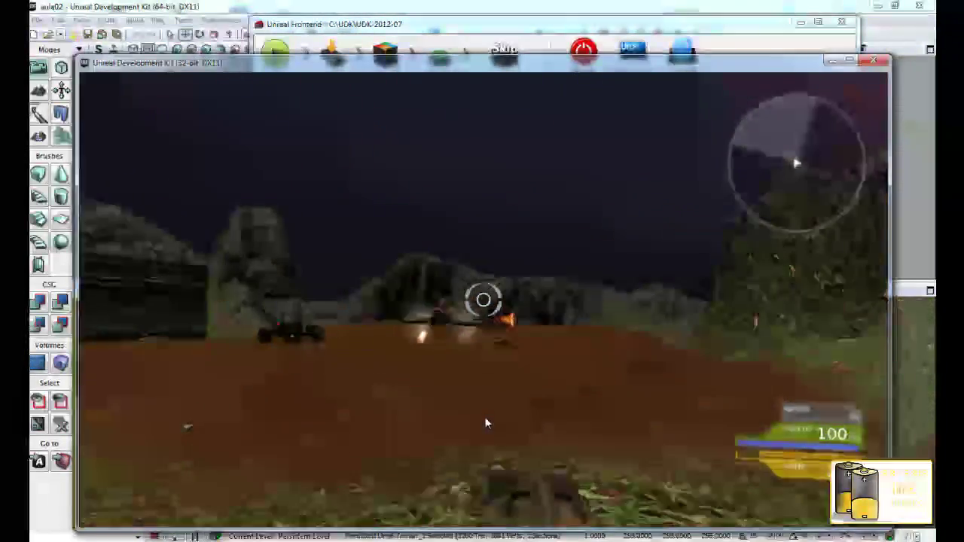
{"action": "left_click", "coordinate": [423, 427]}
{"action": "left_click", "coordinate": [377, 403]}
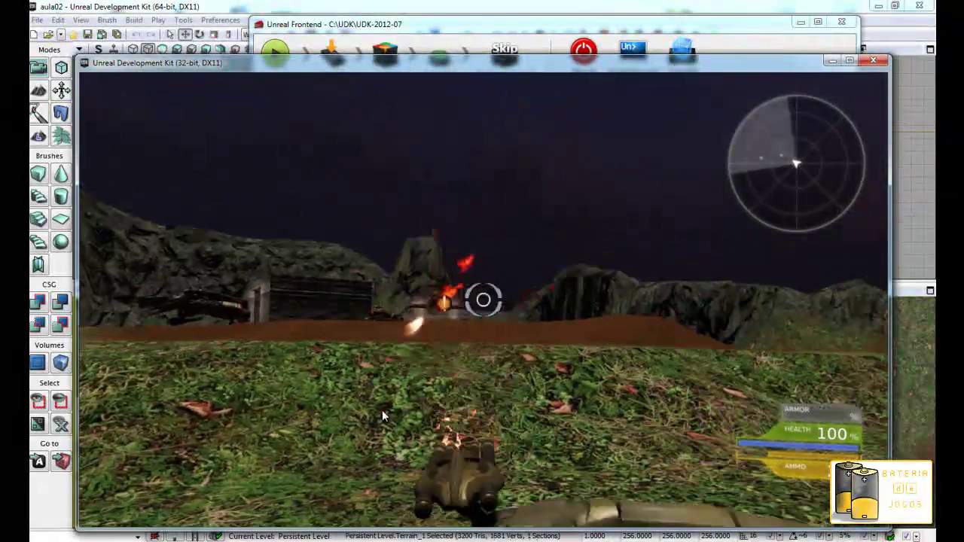
{"action": "left_click", "coordinate": [372, 411]}
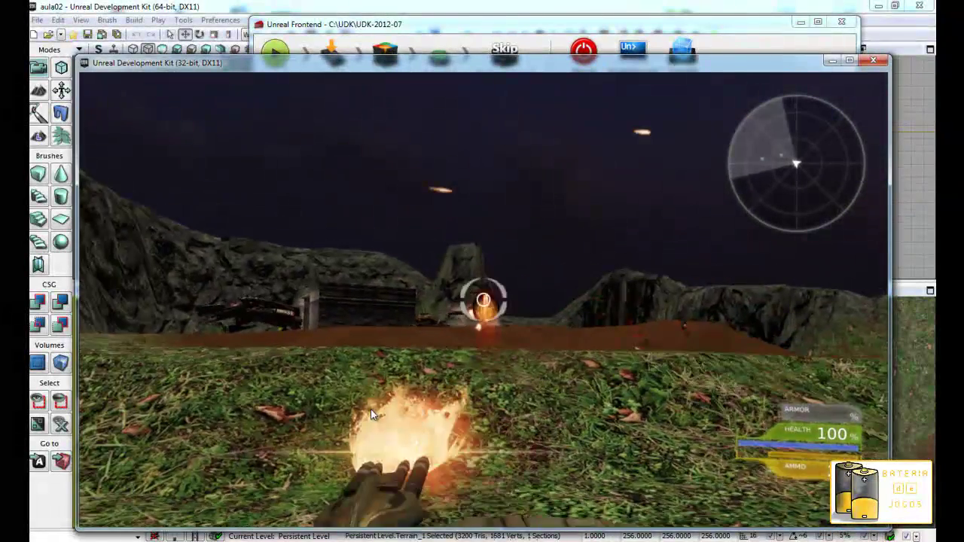
{"action": "left_click", "coordinate": [370, 408]}
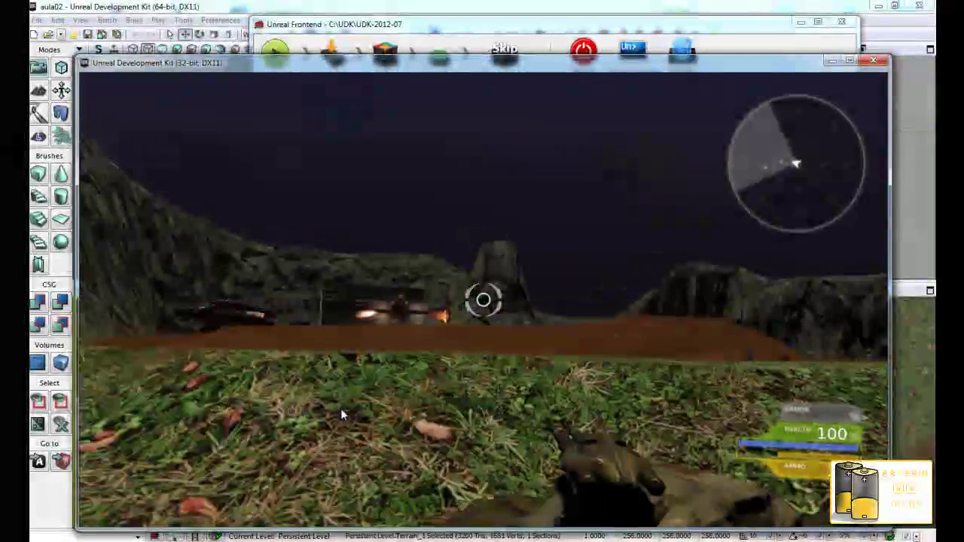
{"action": "left_click", "coordinate": [314, 429]}
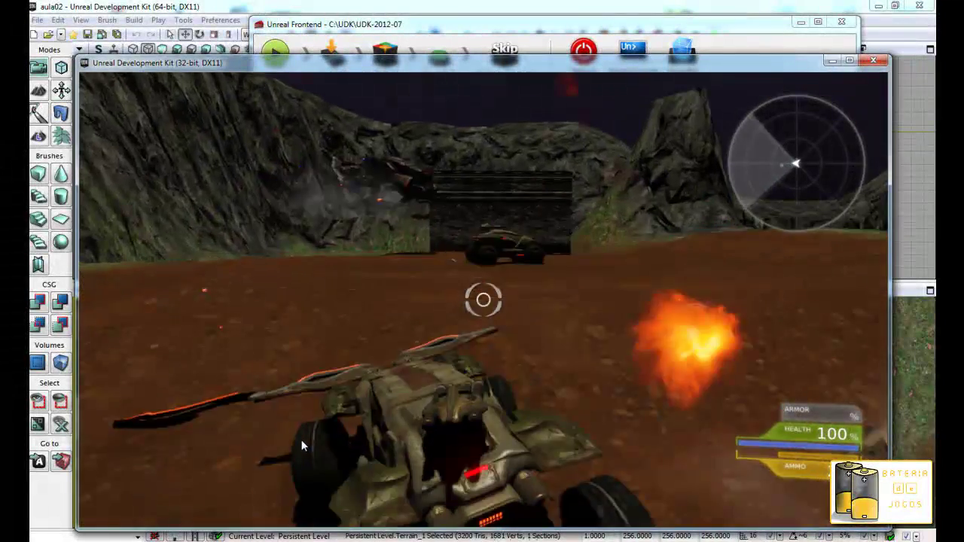
{"action": "left_click", "coordinate": [309, 441]}
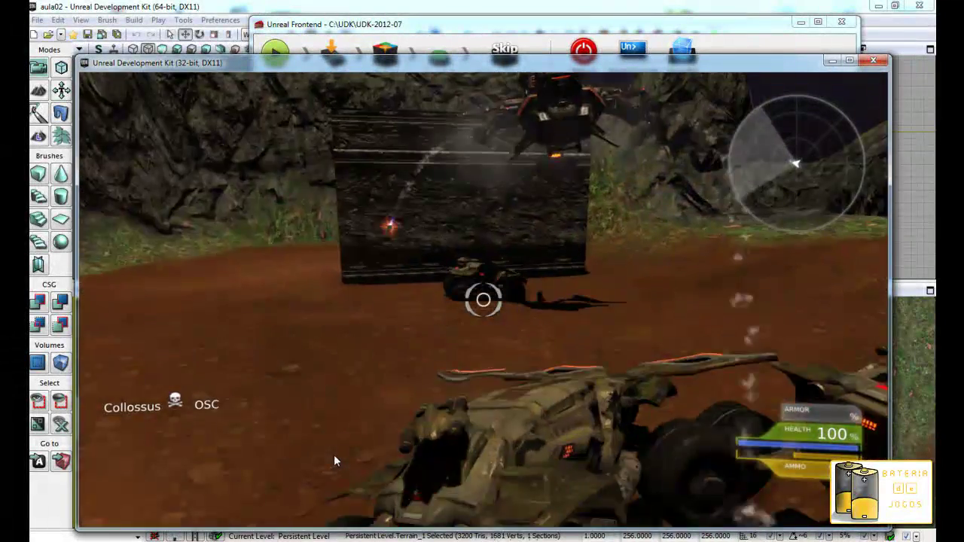
{"action": "left_click", "coordinate": [333, 454]}
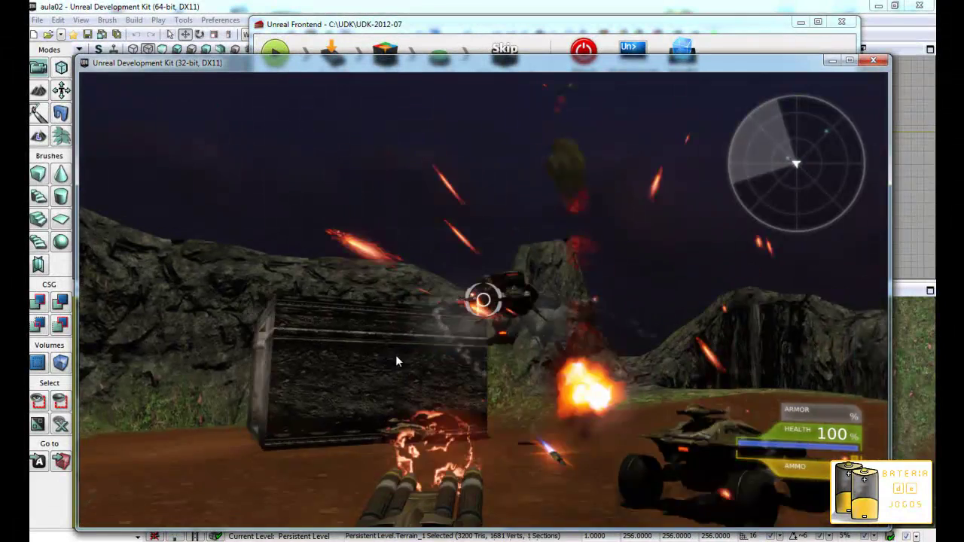
{"action": "left_click", "coordinate": [395, 360]}
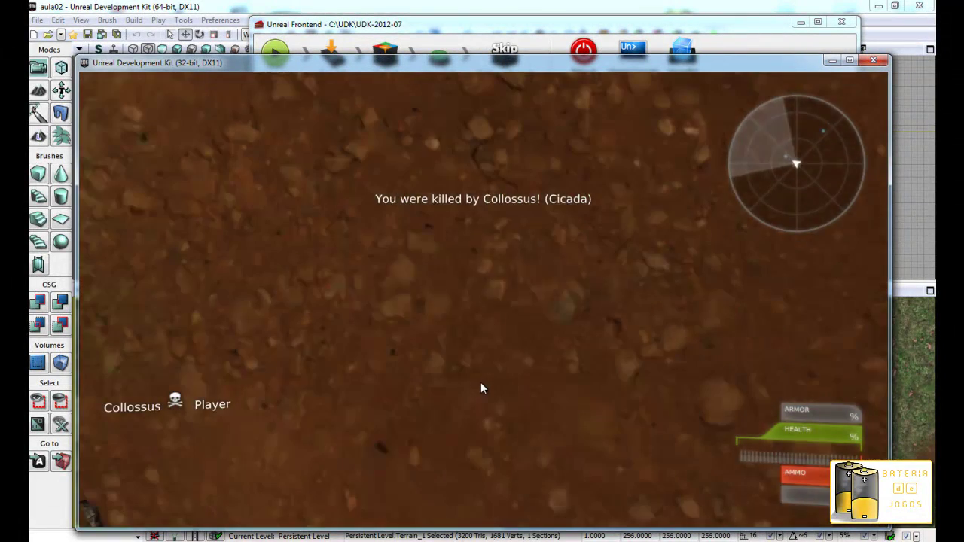
Quit the standalone game via EXIT GAME and close Unreal Frontend
{"action": "key", "text": "Escape"}
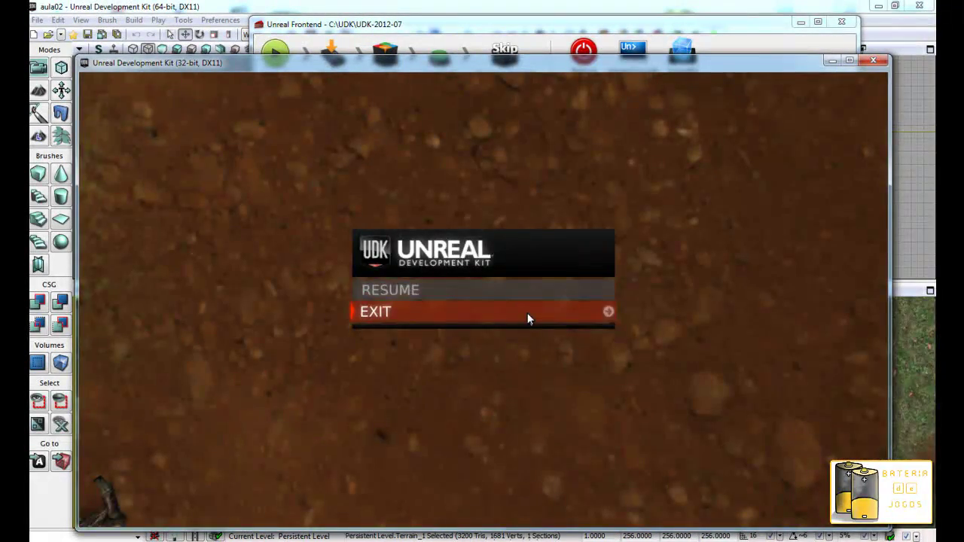
{"action": "left_click", "coordinate": [527, 314]}
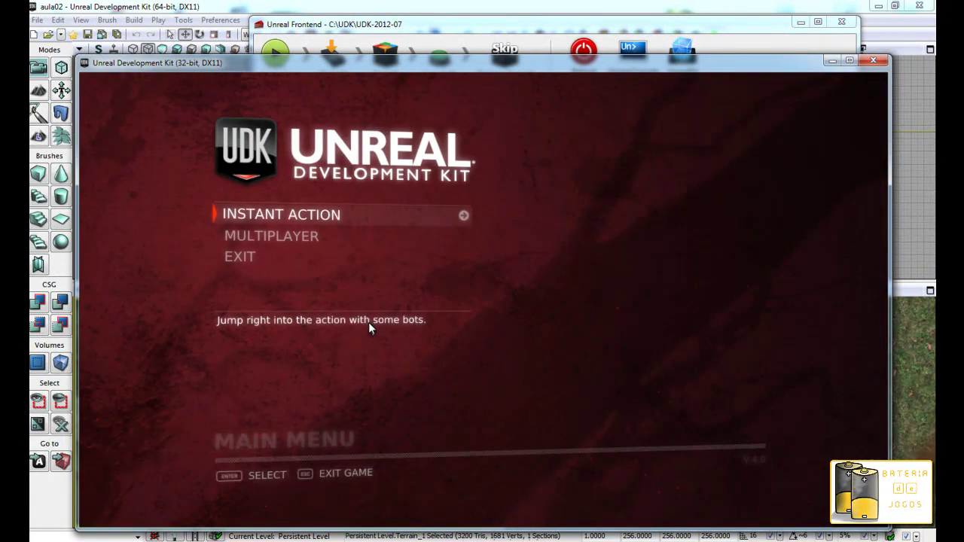
{"action": "left_click", "coordinate": [250, 257]}
{"action": "left_click", "coordinate": [380, 366]}
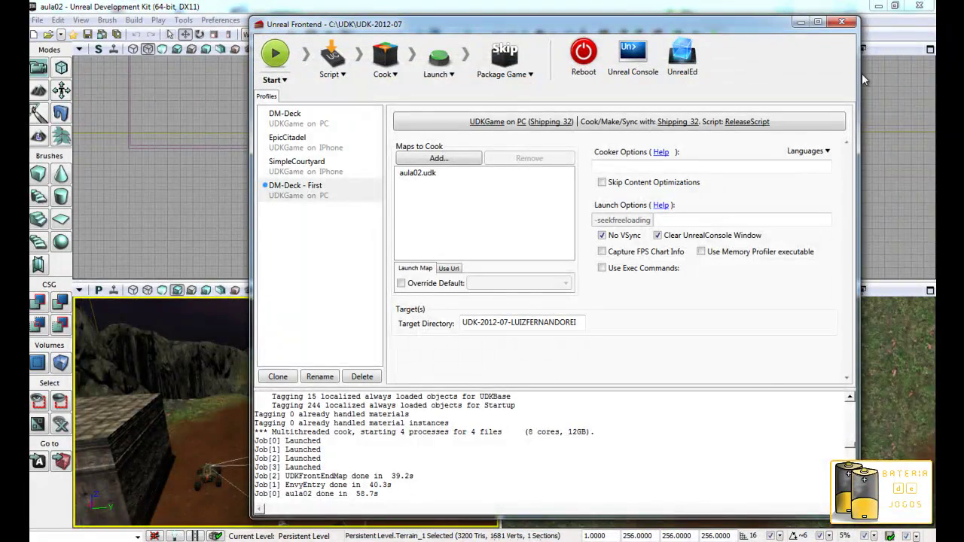
{"action": "left_click", "coordinate": [841, 22]}
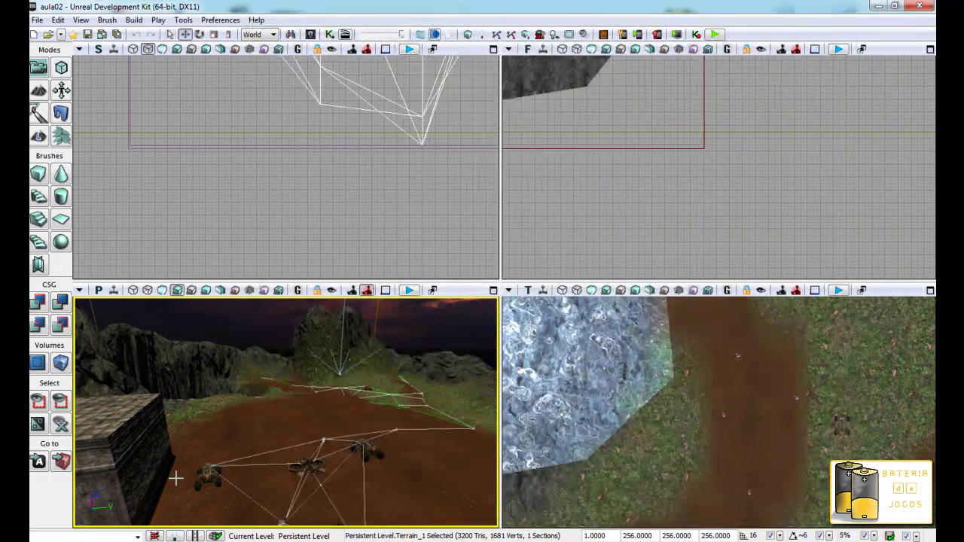
Browse UDK-2012-07\UDKGame and UDK-2011-05\Binaries, returning to the C:\UDK folder
{"action": "mouse_move", "coordinate": [120, 539]}
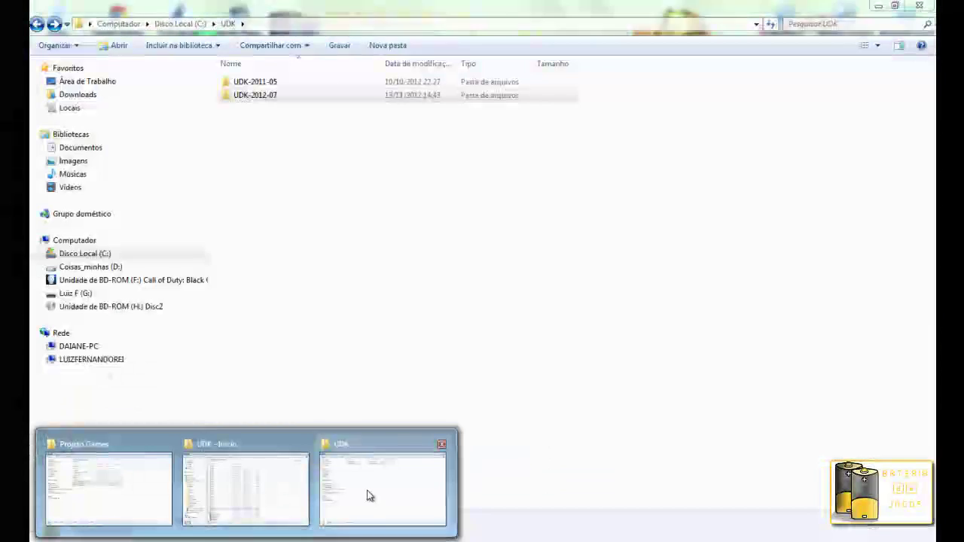
{"action": "left_click", "coordinate": [370, 495]}
{"action": "double_click", "coordinate": [330, 96]}
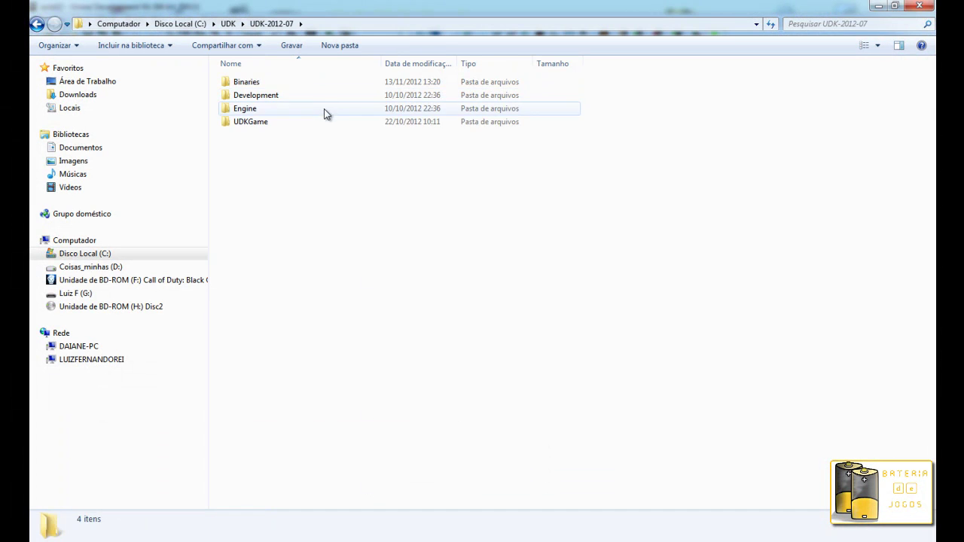
{"action": "double_click", "coordinate": [306, 122]}
{"action": "left_click", "coordinate": [40, 25]}
{"action": "left_click", "coordinate": [40, 25]}
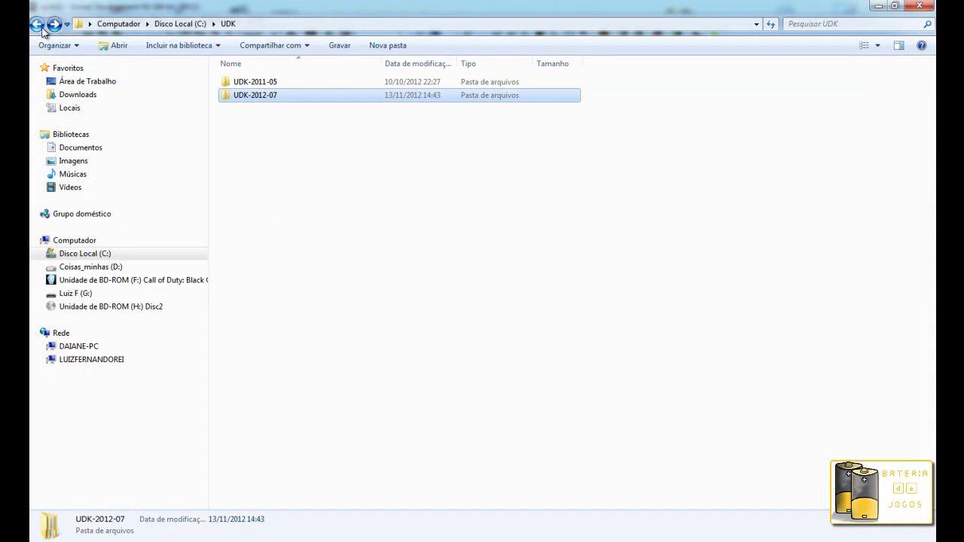
{"action": "double_click", "coordinate": [252, 83]}
{"action": "double_click", "coordinate": [233, 85]}
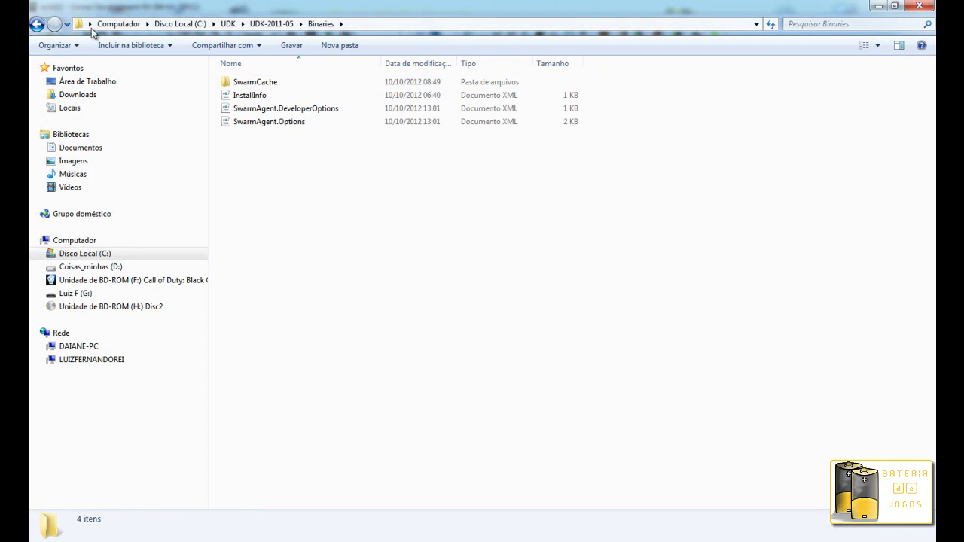
{"action": "left_click", "coordinate": [39, 24]}
{"action": "left_click", "coordinate": [39, 24]}
{"action": "left_click", "coordinate": [41, 25]}
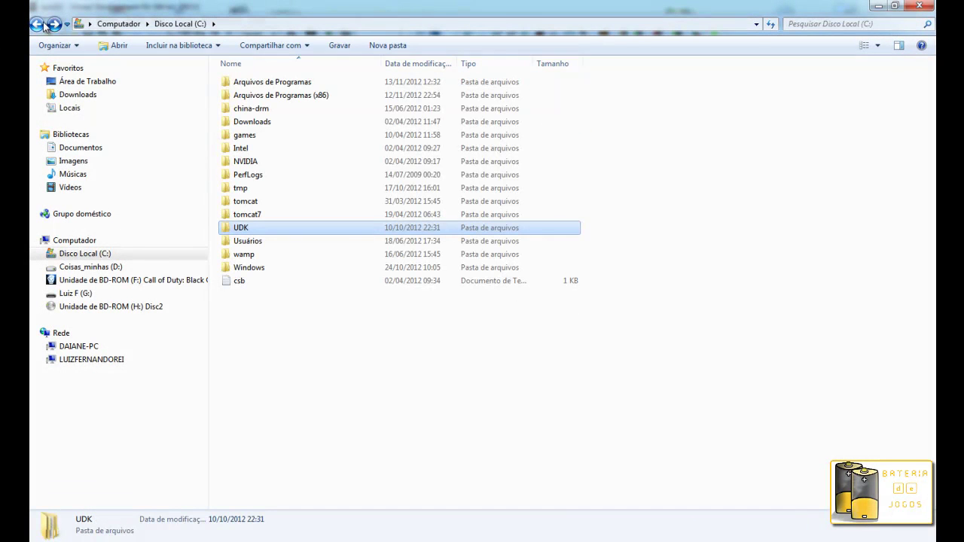
{"action": "left_click", "coordinate": [56, 25]}
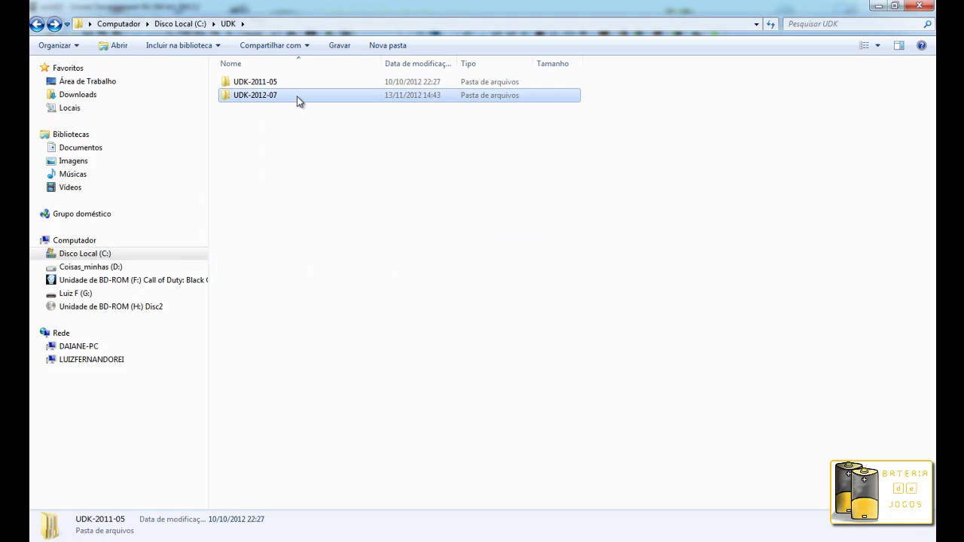
Look through UDK-2012-07's Binaries and Development\Src folders, ending back in UDK-2012-07
{"action": "double_click", "coordinate": [297, 95]}
{"action": "double_click", "coordinate": [301, 85]}
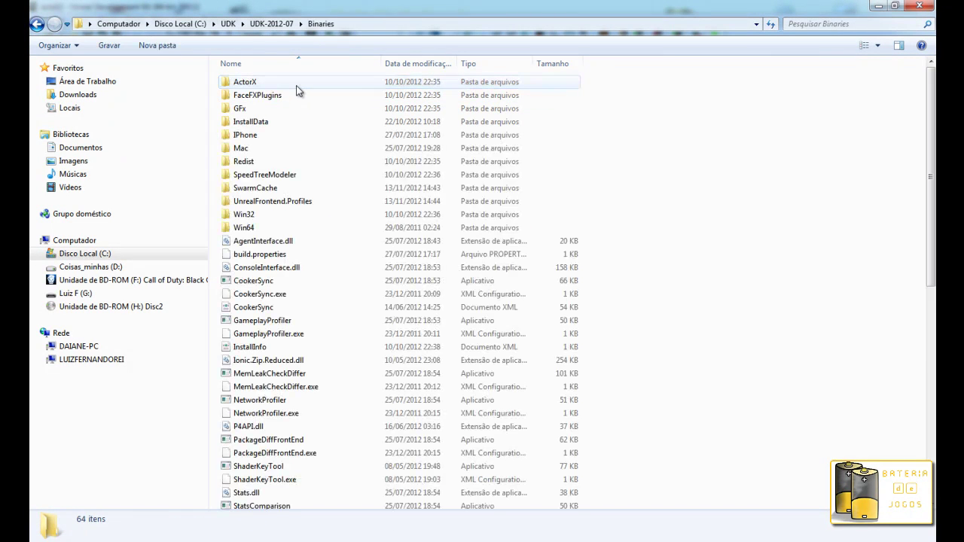
{"action": "scroll", "coordinate": [243, 264], "scroll_direction": "down", "scroll_amount": 4}
{"action": "scroll", "coordinate": [243, 264], "scroll_direction": "up", "scroll_amount": 4}
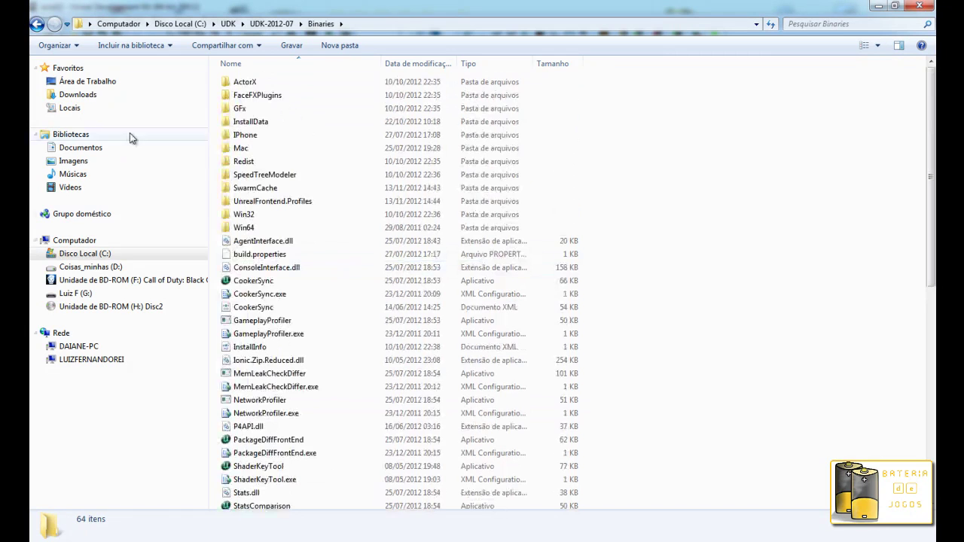
{"action": "left_click", "coordinate": [37, 25]}
{"action": "left_click", "coordinate": [288, 103]}
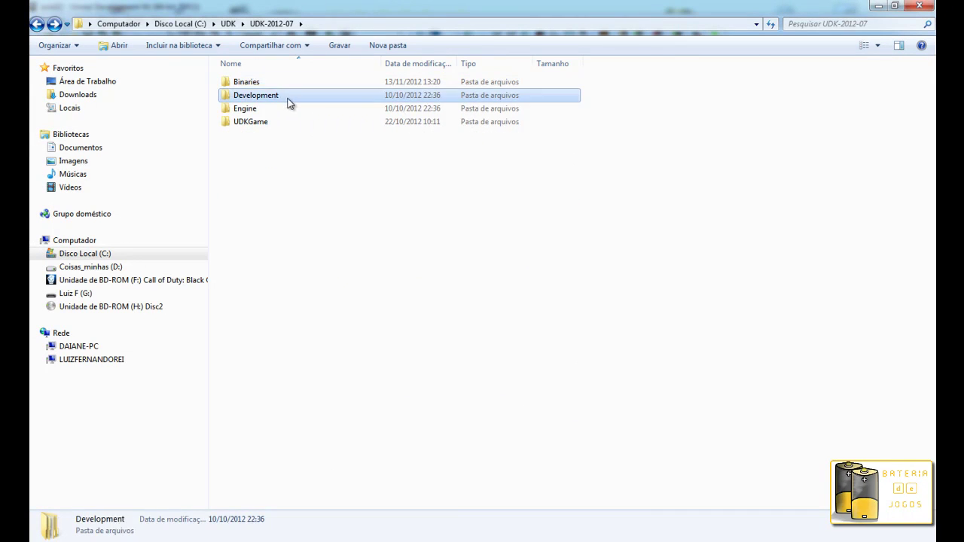
{"action": "double_click", "coordinate": [287, 98]}
{"action": "double_click", "coordinate": [259, 94]}
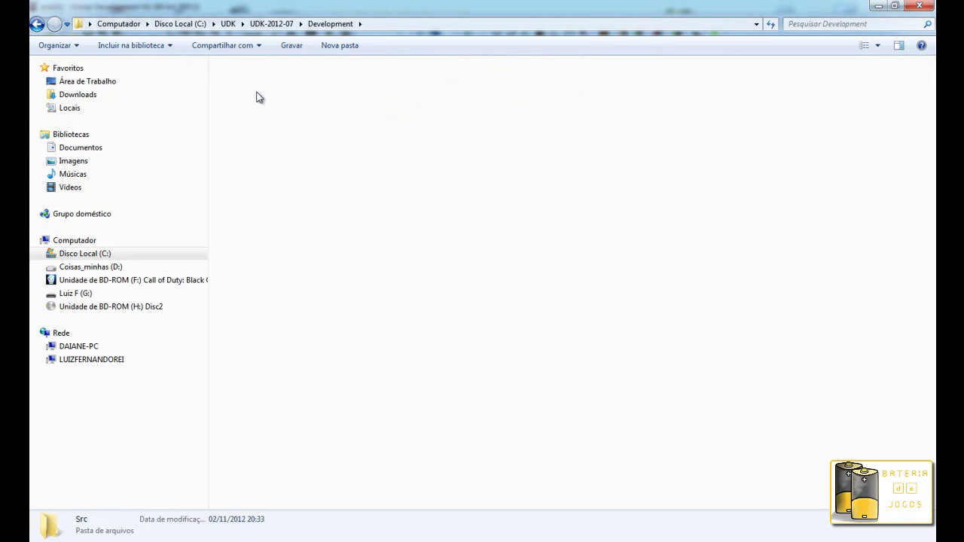
{"action": "left_click", "coordinate": [40, 26]}
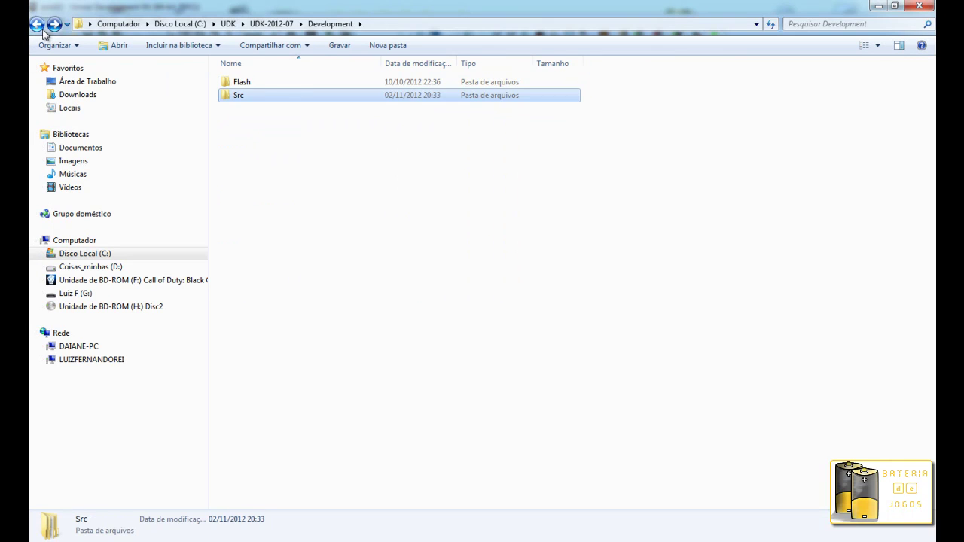
{"action": "left_click", "coordinate": [41, 27]}
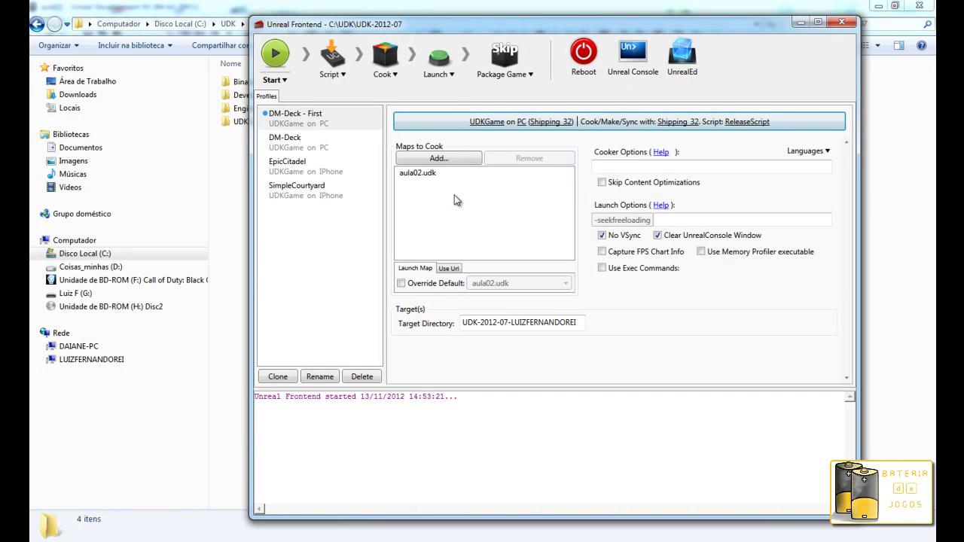
Accept the UDKGame/PC/Shipping_32 profile settings and review the Package, Launch, Cook and Script options
{"action": "left_click", "coordinate": [531, 125]}
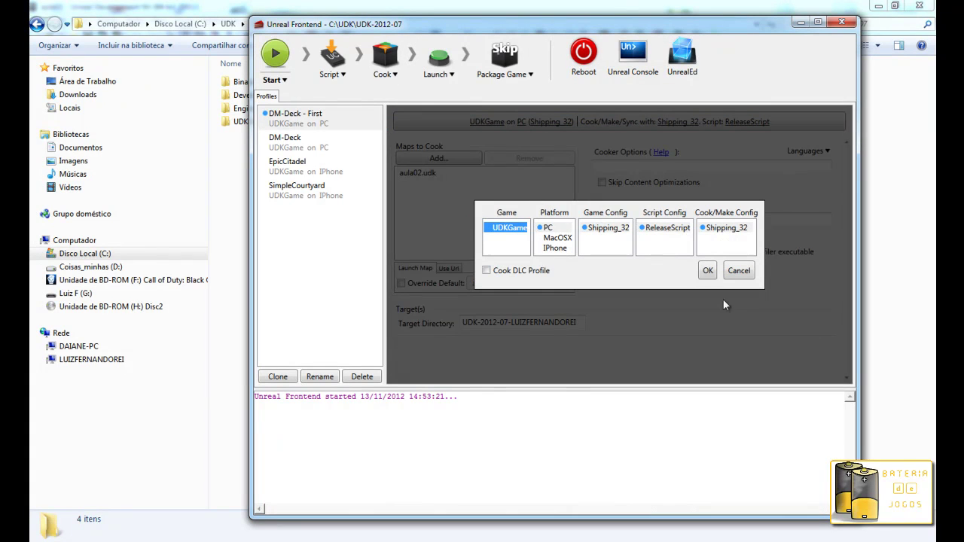
{"action": "left_click", "coordinate": [707, 271]}
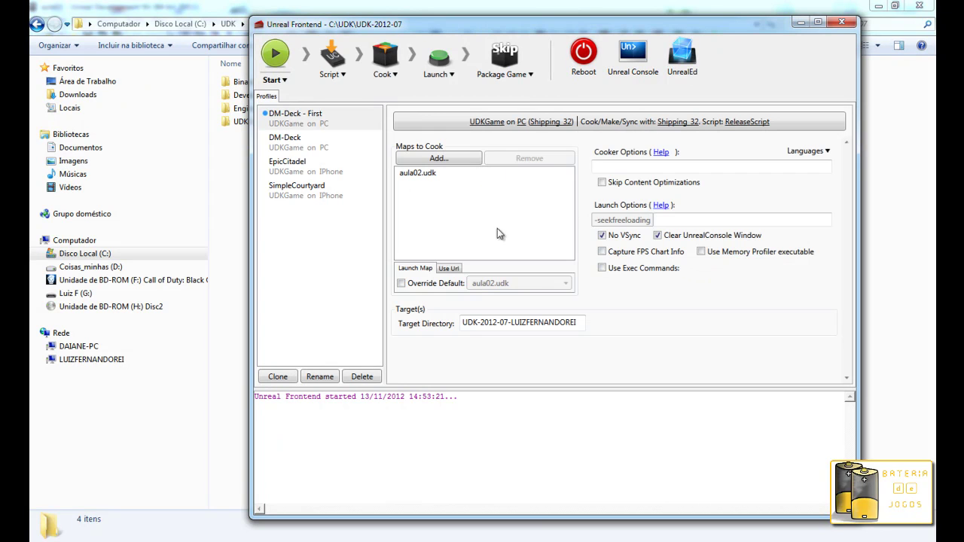
{"action": "left_click", "coordinate": [530, 75]}
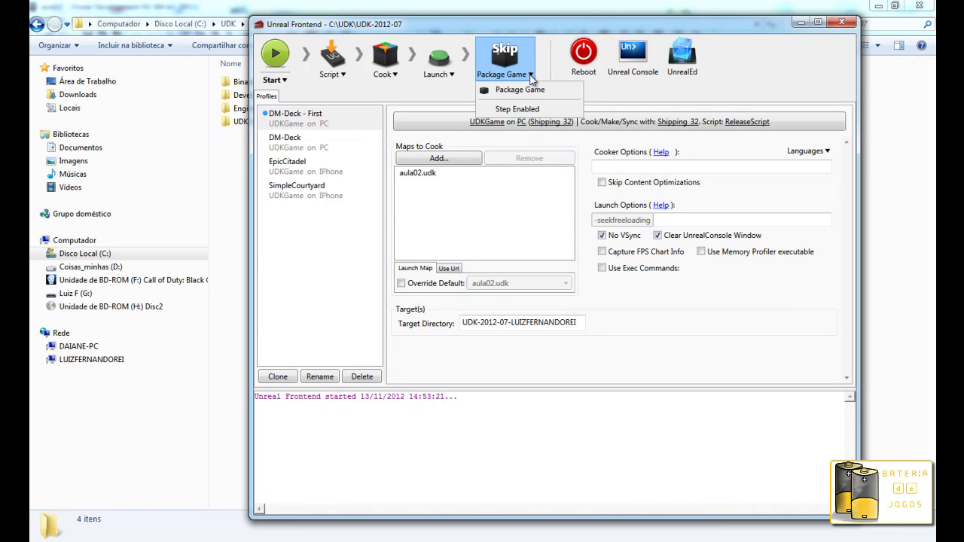
{"action": "left_click", "coordinate": [531, 75]}
{"action": "left_click", "coordinate": [452, 75]}
{"action": "left_click", "coordinate": [453, 79]}
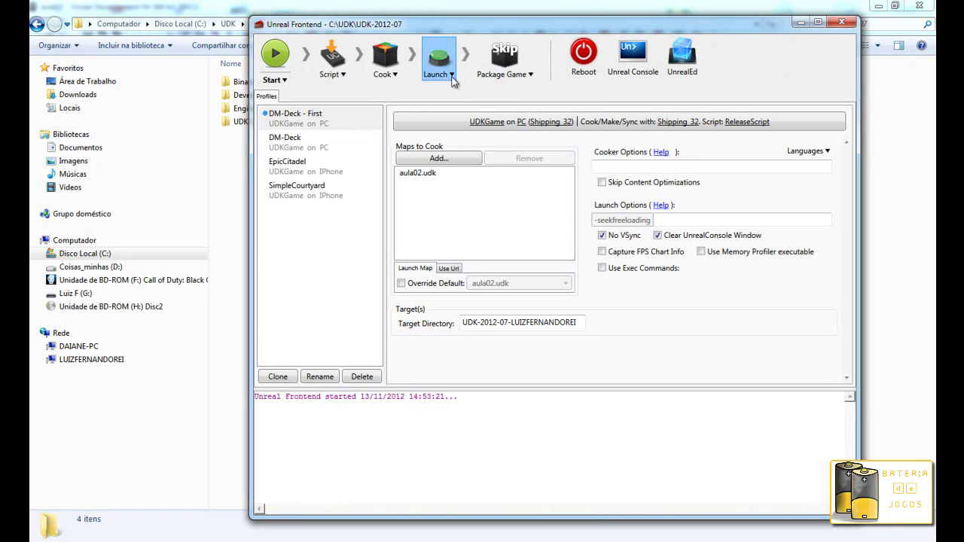
{"action": "left_click", "coordinate": [393, 75]}
{"action": "left_click", "coordinate": [393, 75]}
{"action": "left_click", "coordinate": [343, 75]}
{"action": "left_click", "coordinate": [343, 75]}
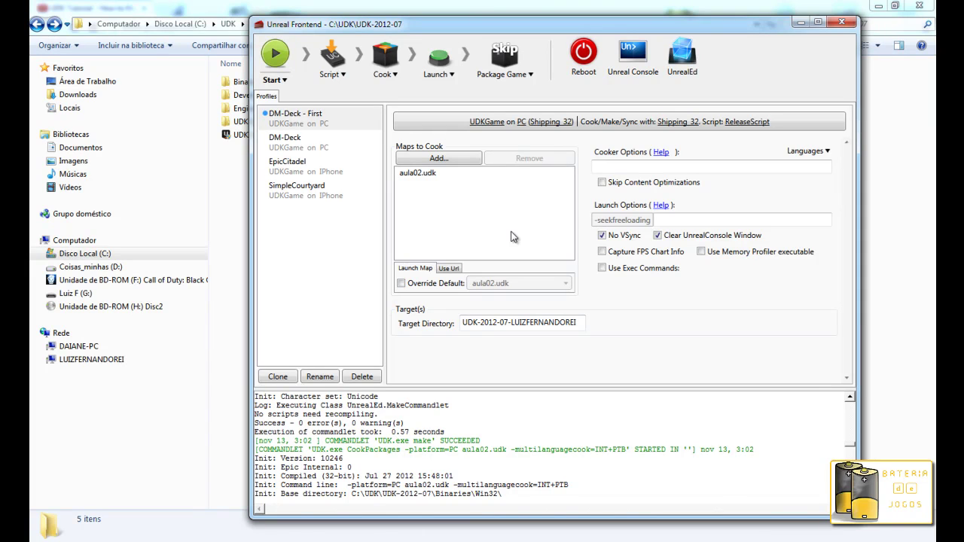
Run the aula02 cook-and-launch pipeline with Start, then exit the standalone game via EXIT GAME
{"action": "left_click", "coordinate": [515, 75]}
{"action": "left_click", "coordinate": [516, 91]}
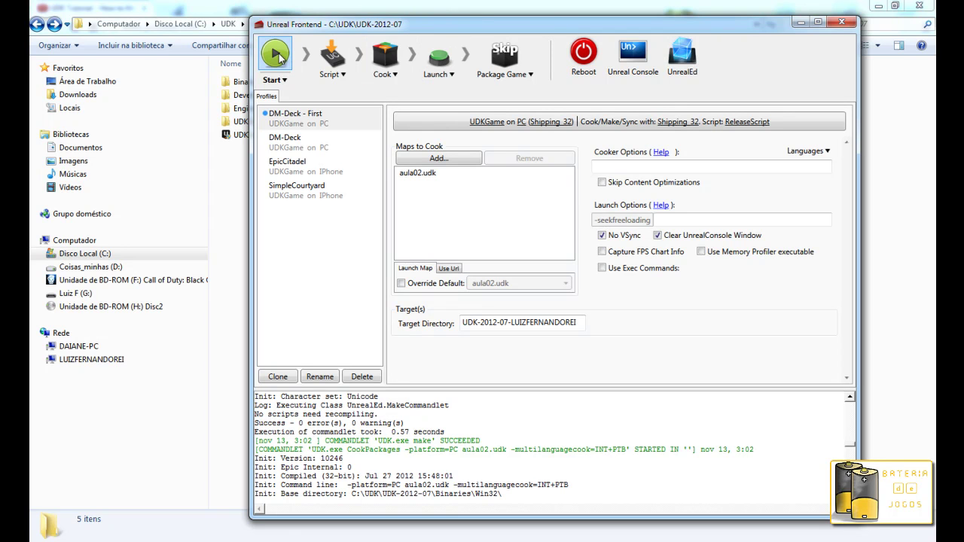
{"action": "left_click", "coordinate": [277, 55]}
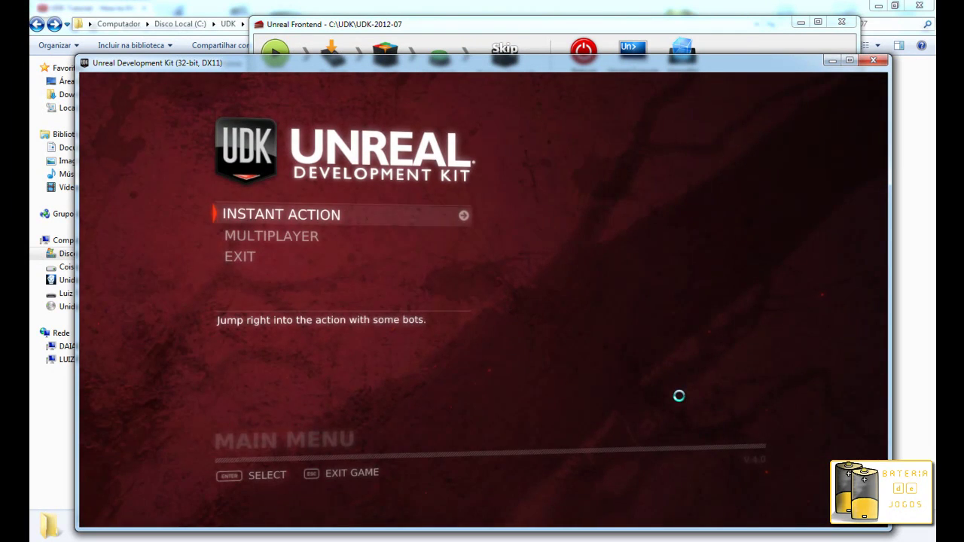
{"action": "left_click", "coordinate": [349, 264]}
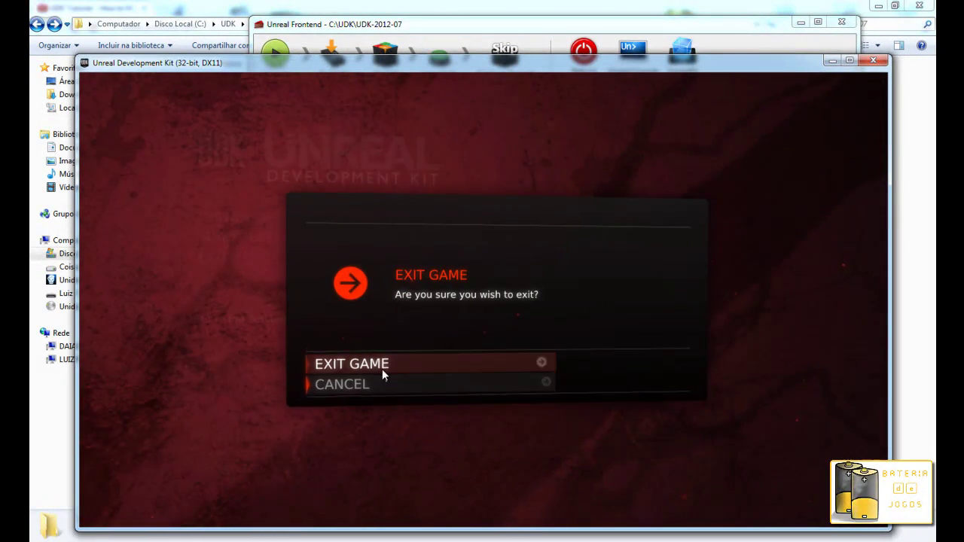
{"action": "left_click", "coordinate": [382, 367]}
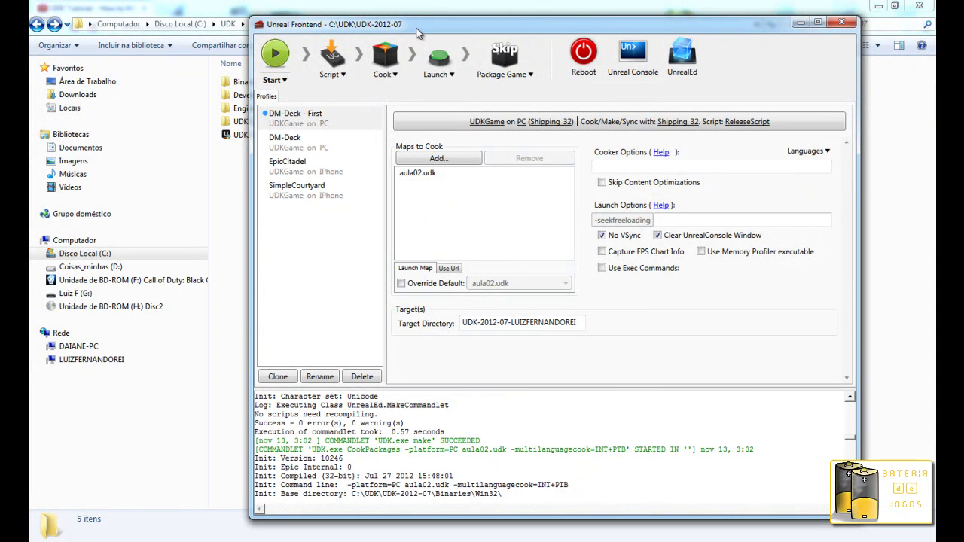
Package the game as FirstGame, rebuilding the UDKInstall-Fernando installer in UDK-2012-07
{"action": "left_click_drag", "start_coordinate": [418, 33], "coordinate": [381, 168]}
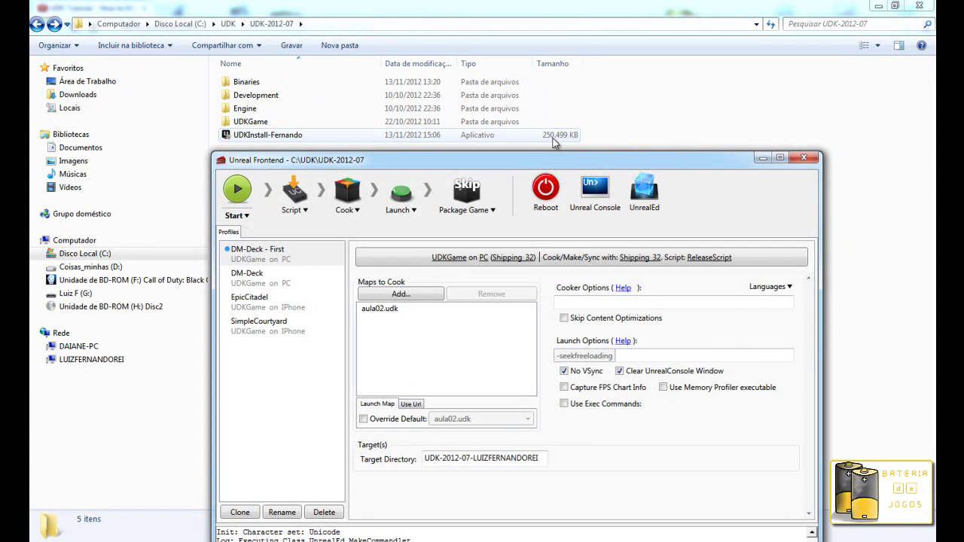
{"action": "left_click", "coordinate": [494, 211]}
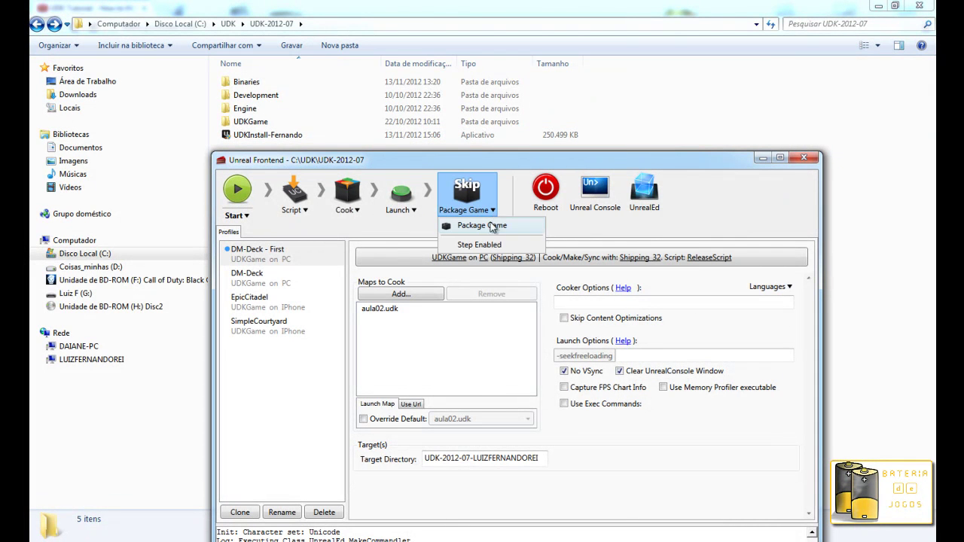
{"action": "left_click", "coordinate": [482, 229]}
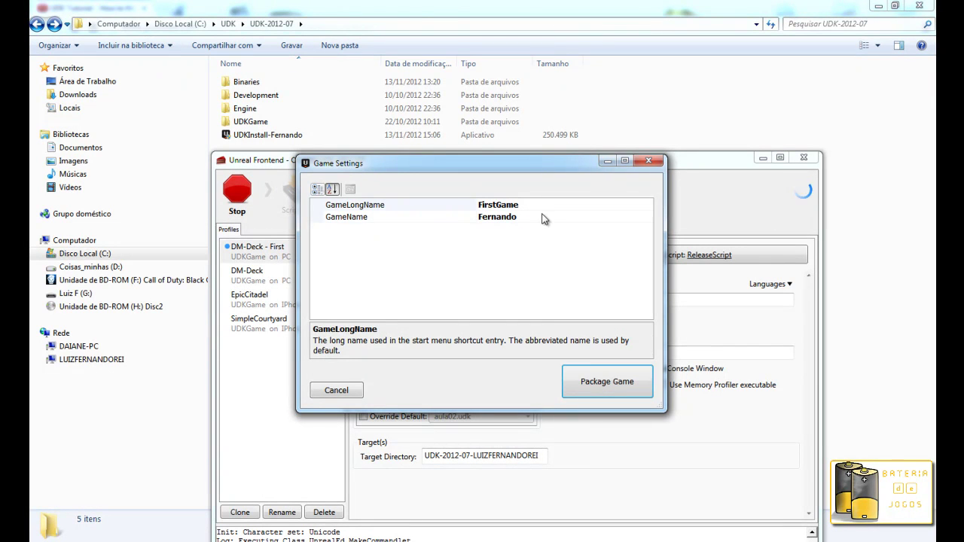
{"action": "left_click", "coordinate": [588, 386]}
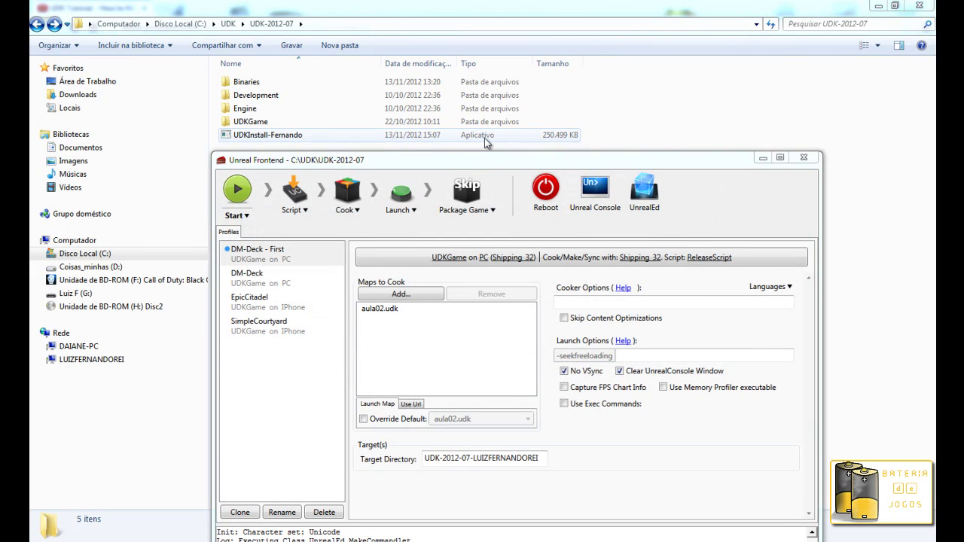
Close Unreal Frontend and paste the UDKInstall-Fernando installer onto the G: drive
{"action": "left_click", "coordinate": [804, 158]}
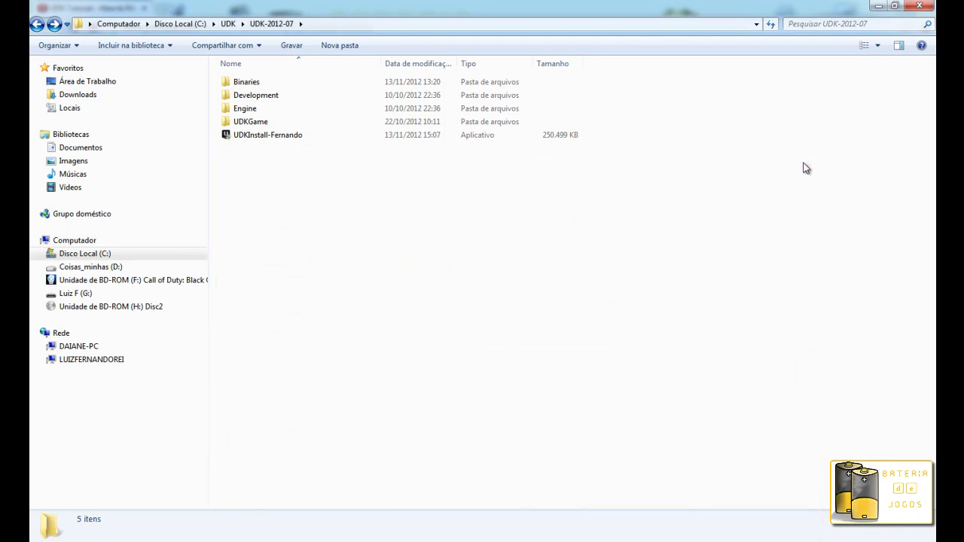
{"action": "left_click", "coordinate": [293, 134]}
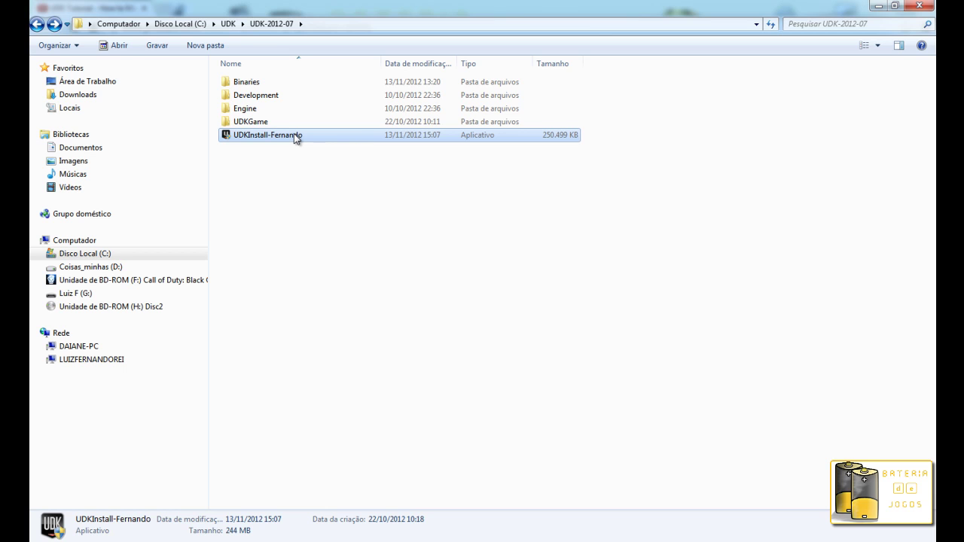
{"action": "left_click", "coordinate": [144, 295]}
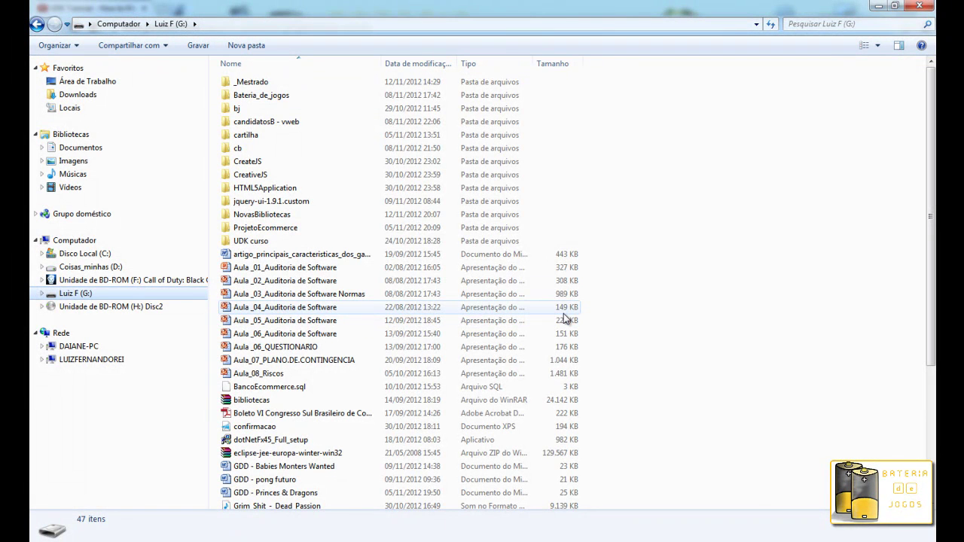
{"action": "key", "text": "ctrl+v"}
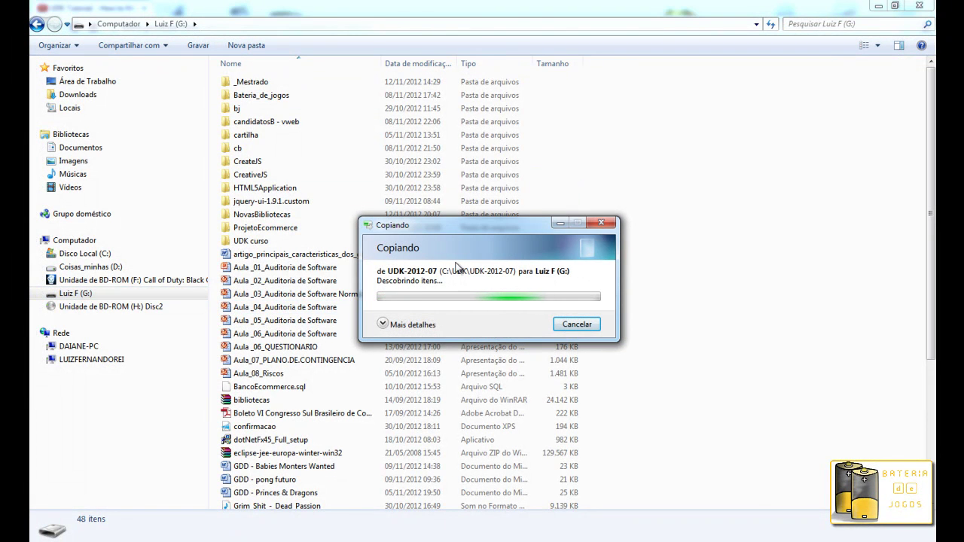